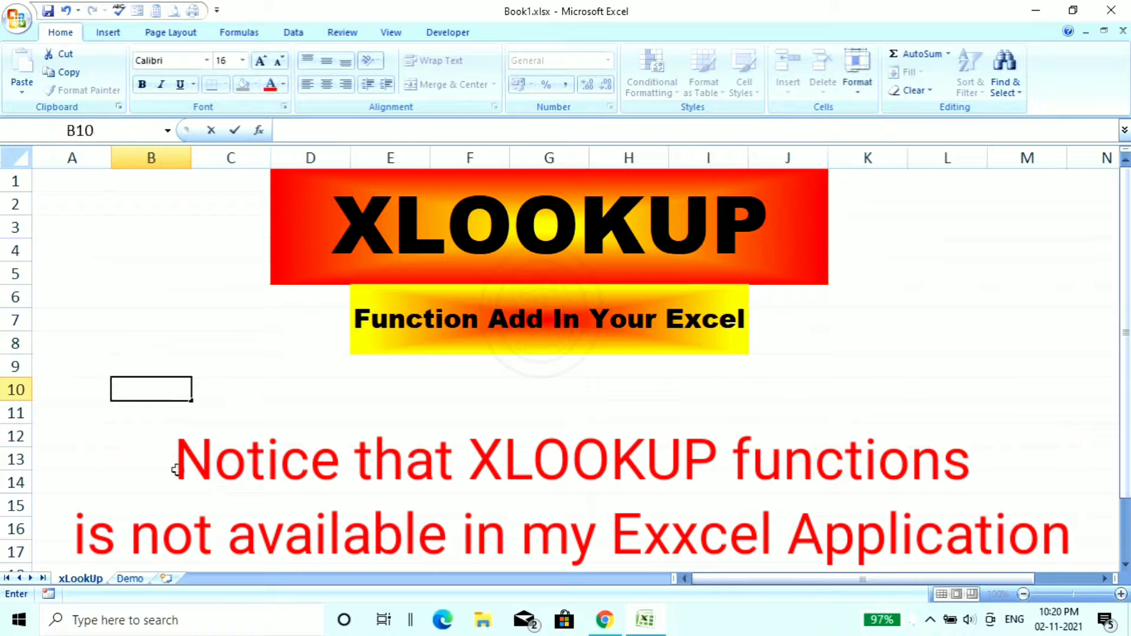
Clear the search value in G4 and the result in G6 on the Demo sheet
left_click(176, 464)
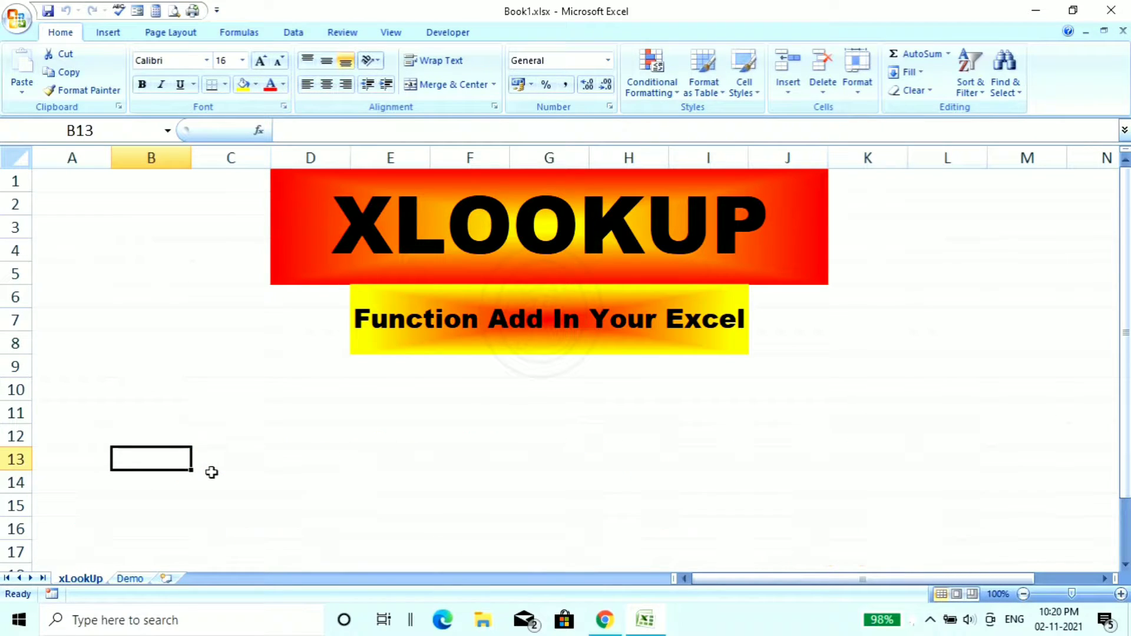
left_click(134, 579)
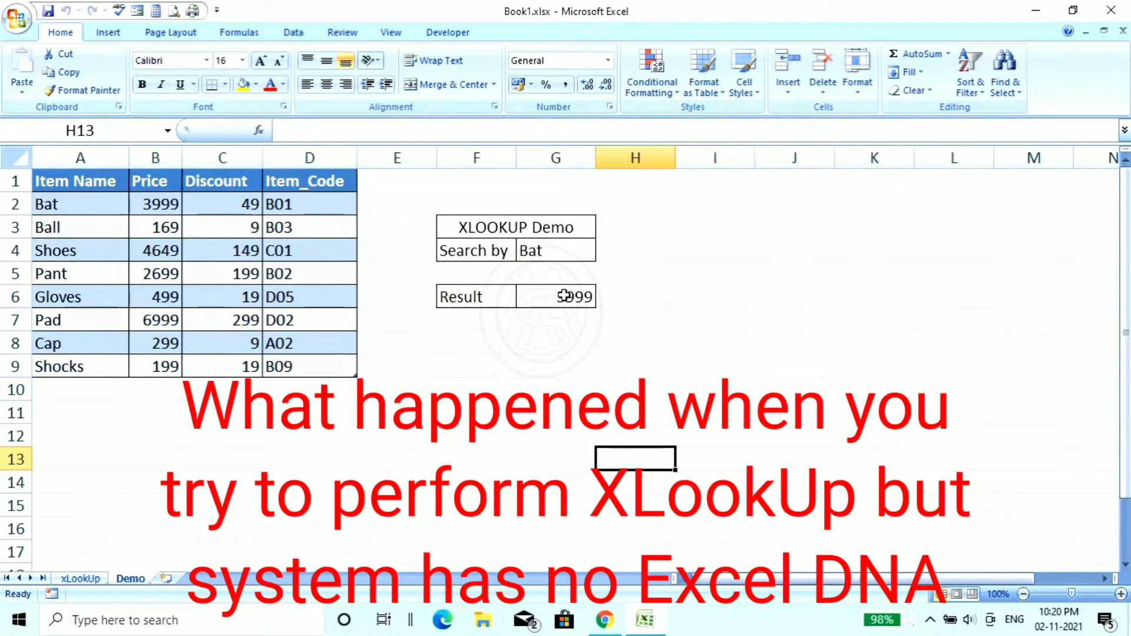
left_click(552, 253)
key("Delete")
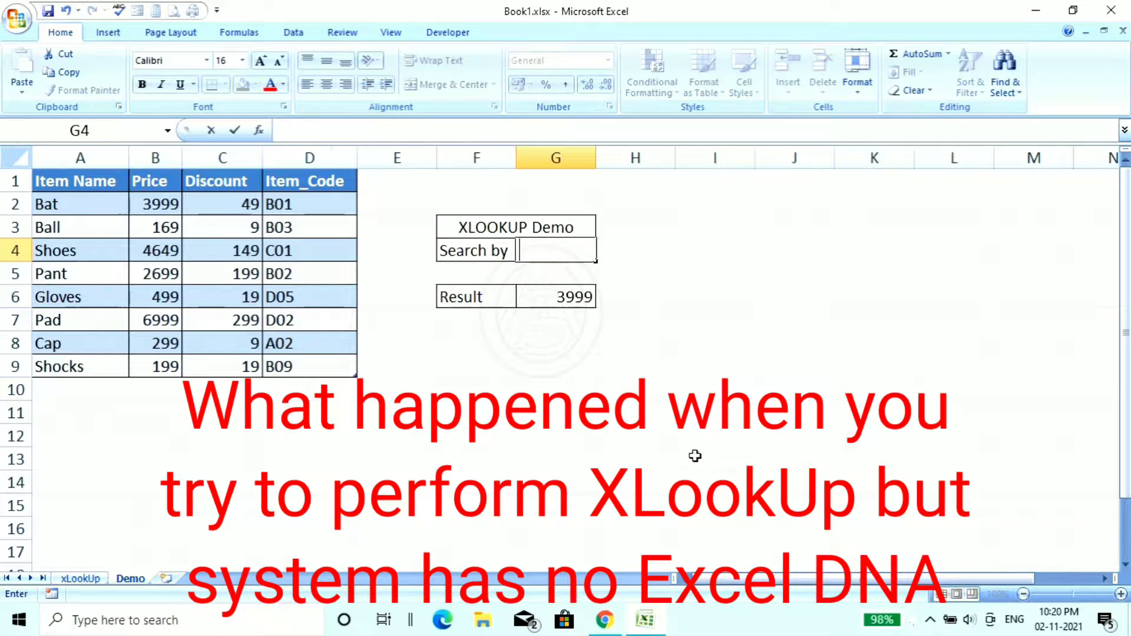
left_click(695, 455)
left_click(577, 296)
key("Delete")
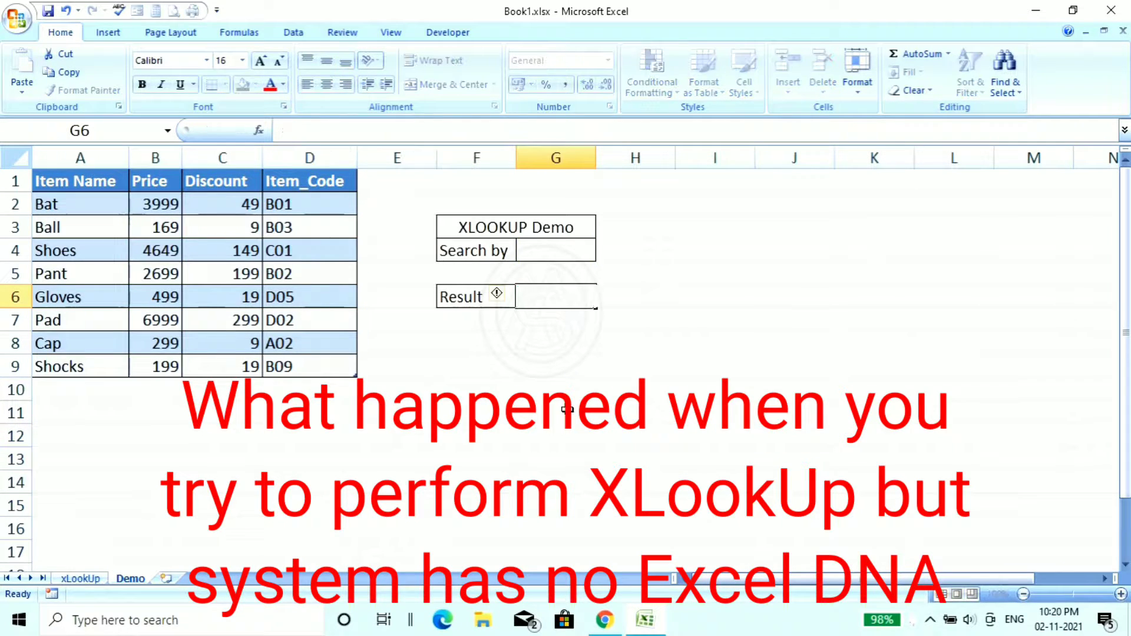
left_click(555, 413)
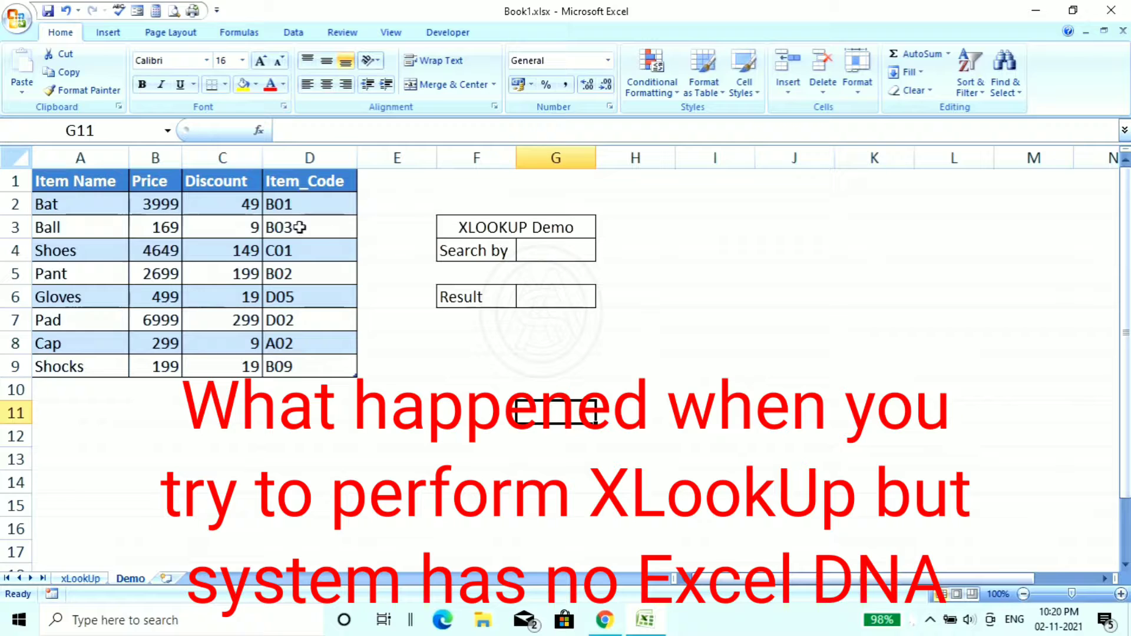
Enter the item code B03 as the search value in G4
left_click(550, 253)
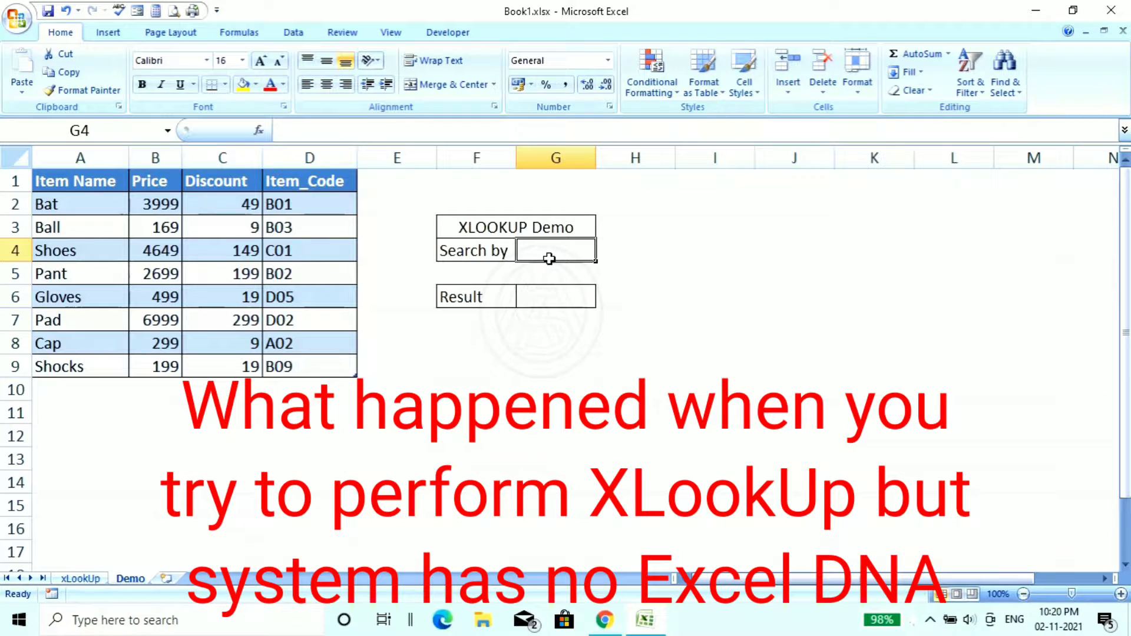
type("B03")
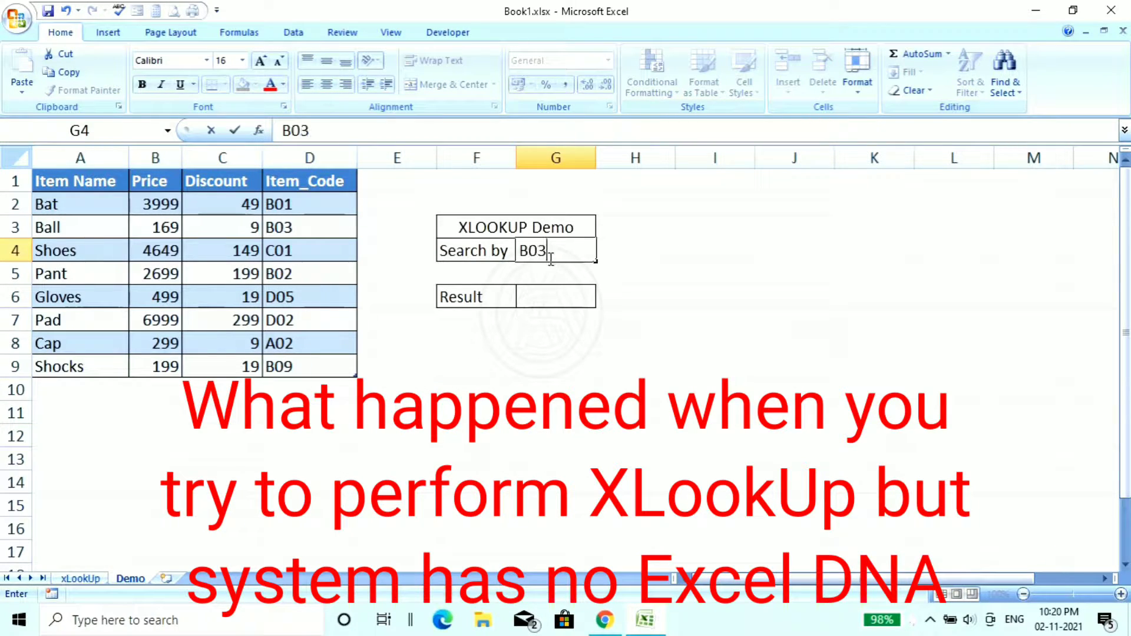
left_click(594, 384)
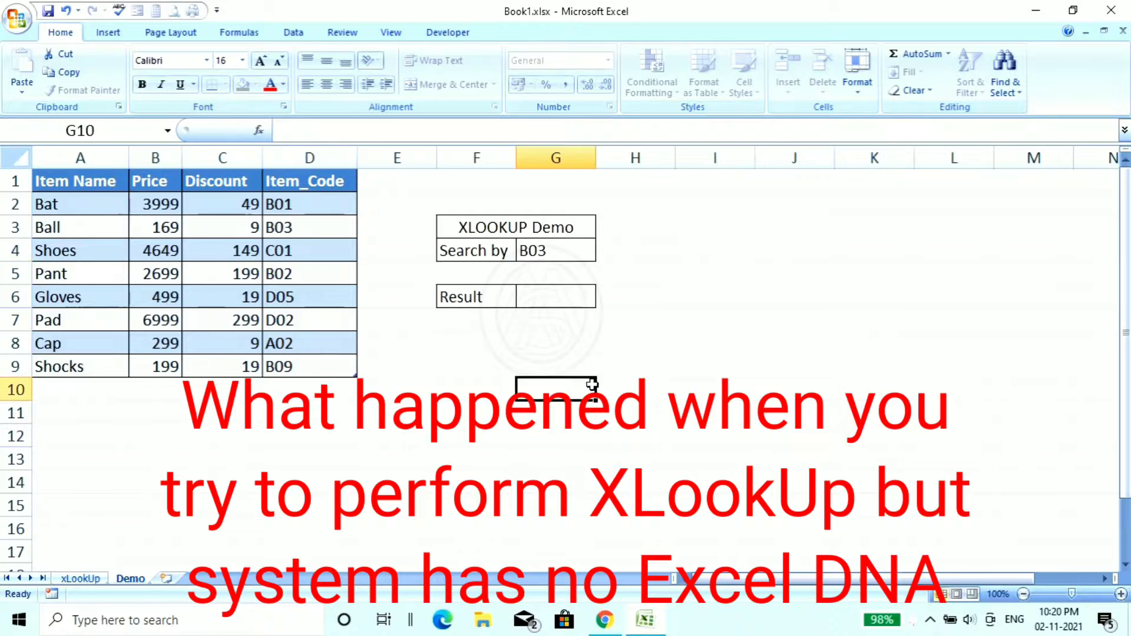
Try the formula =XLOOKUP(G4,Table1[Item_Code],Table1[Price]) in the Result cell G6
left_click(560, 296)
type("=x")
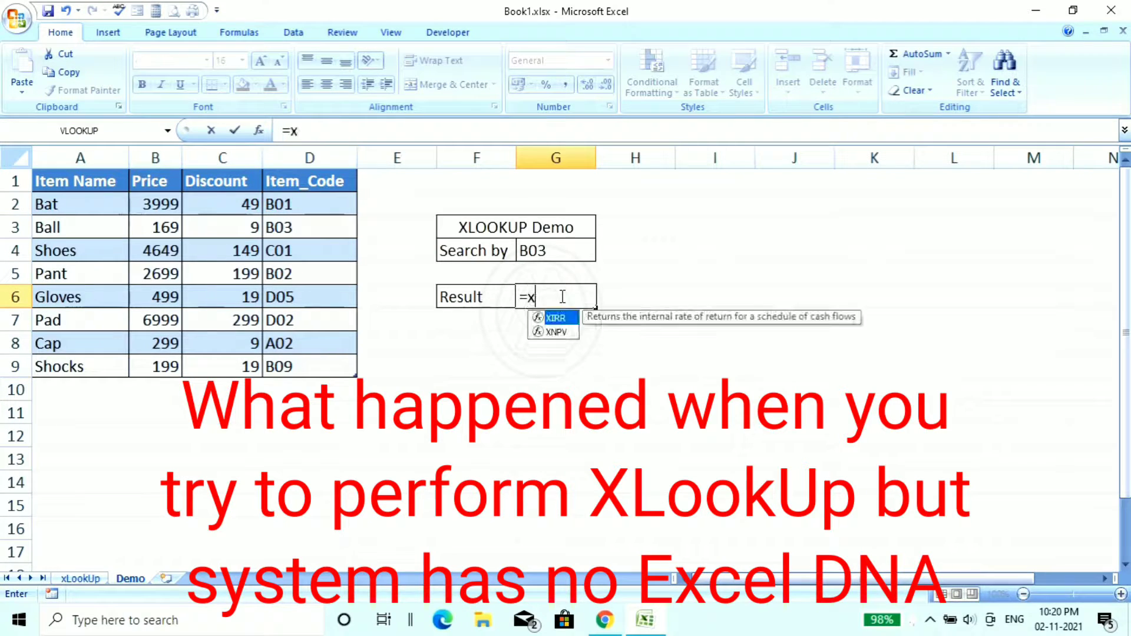
type("look")
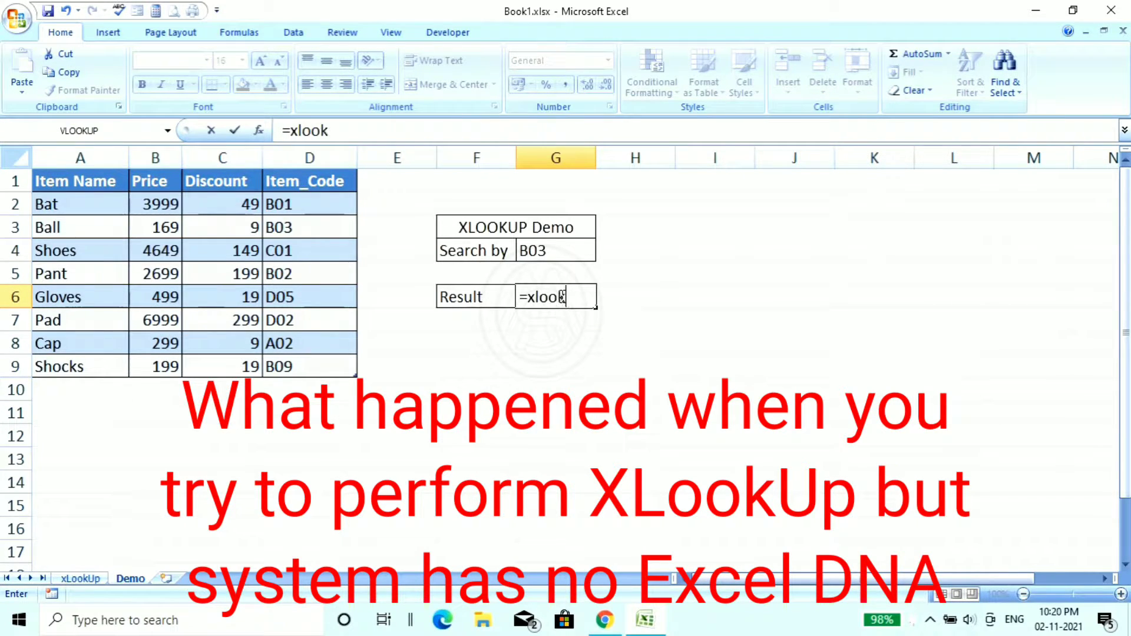
type("up(")
left_click(533, 249)
type(",")
left_click_drag(282, 207, 307, 363)
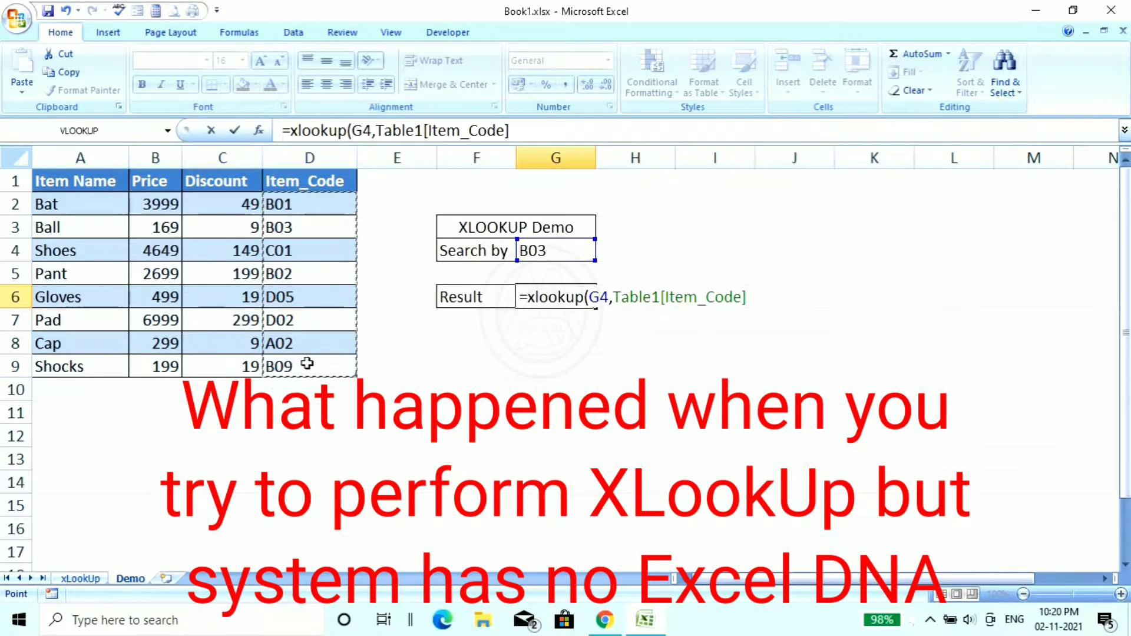
type(",")
left_click_drag(154, 202, 171, 356)
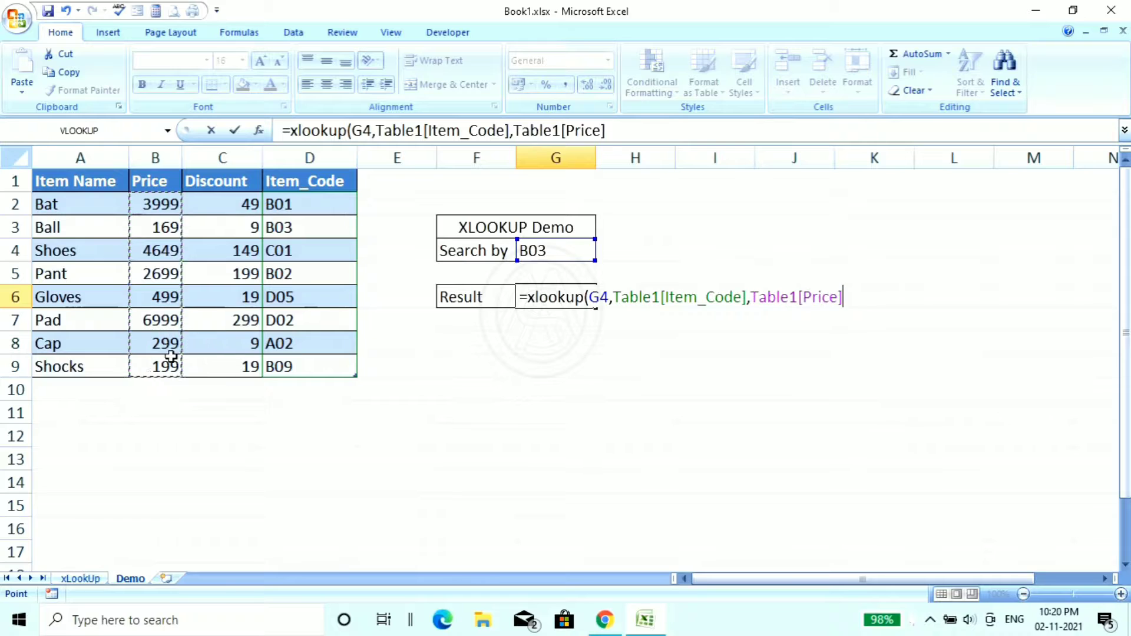
type(")")
key("Return")
left_click(636, 388)
Delete the XLOOKUP formula from the Result cell G6
left_click(578, 300)
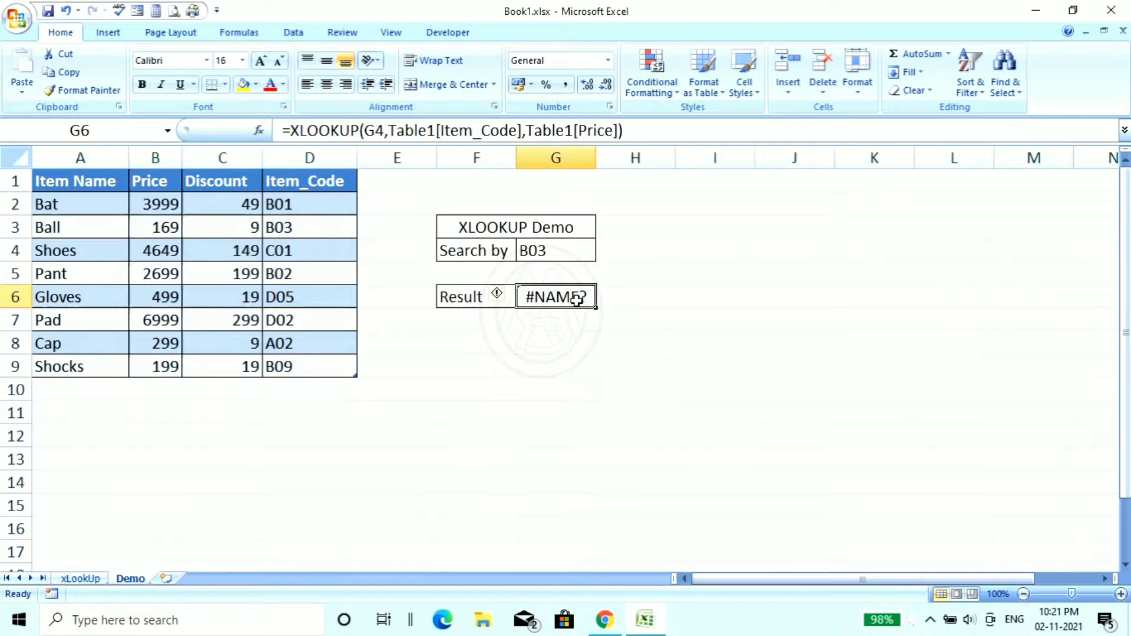
key("Delete")
left_click(522, 367)
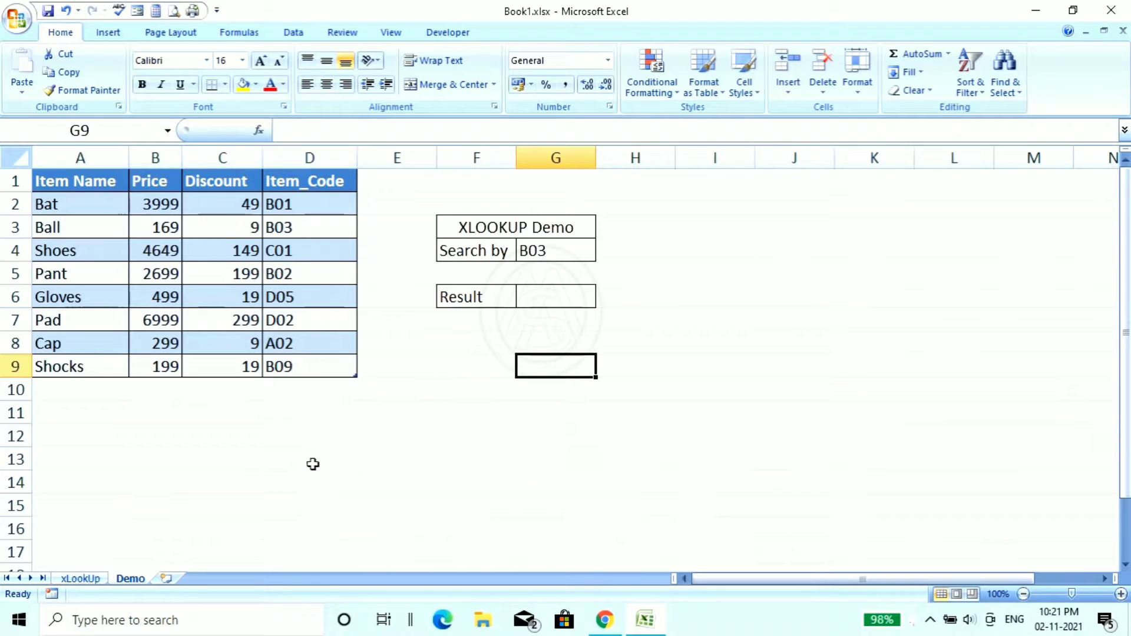
Check the list of available Excel add-ins for an XLOOKUP add-in and close it without changes
left_click(22, 29)
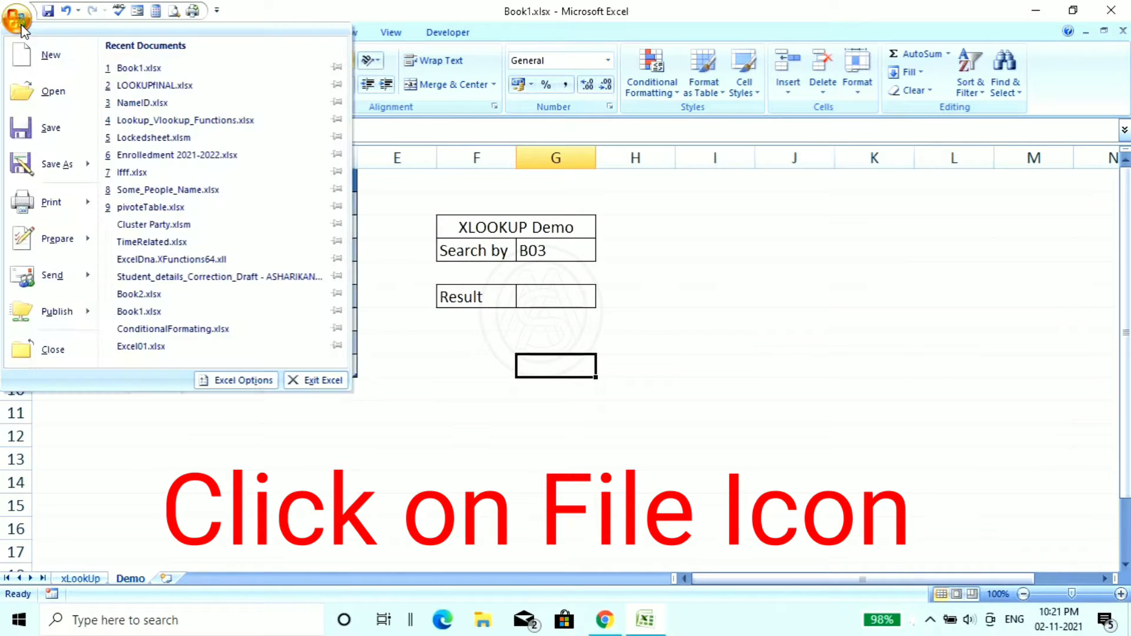
left_click(248, 383)
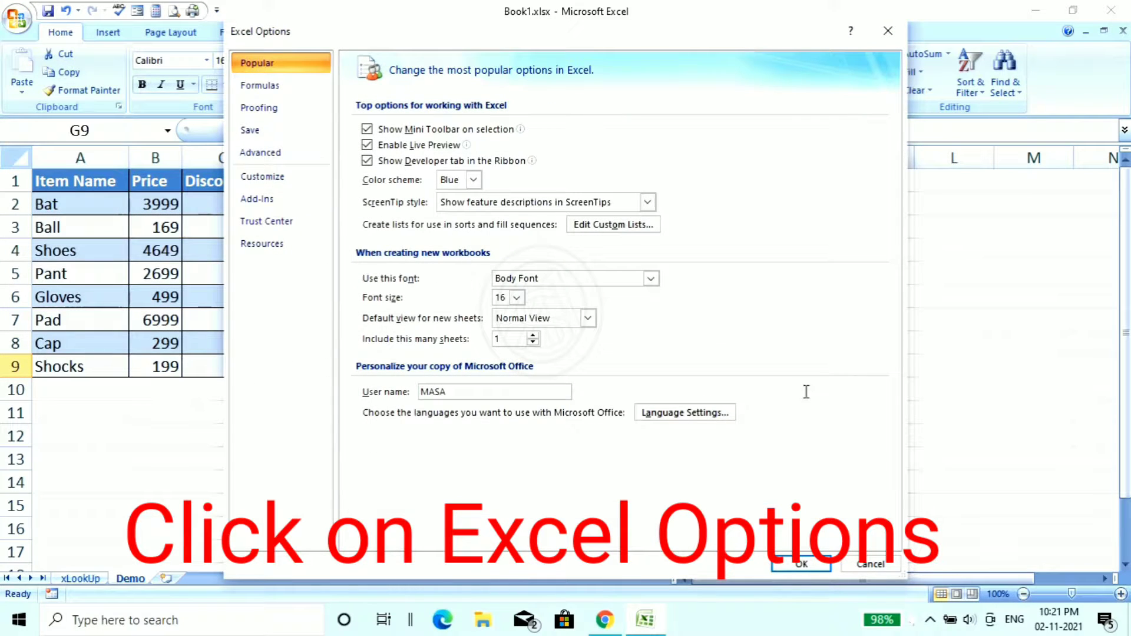
left_click(259, 201)
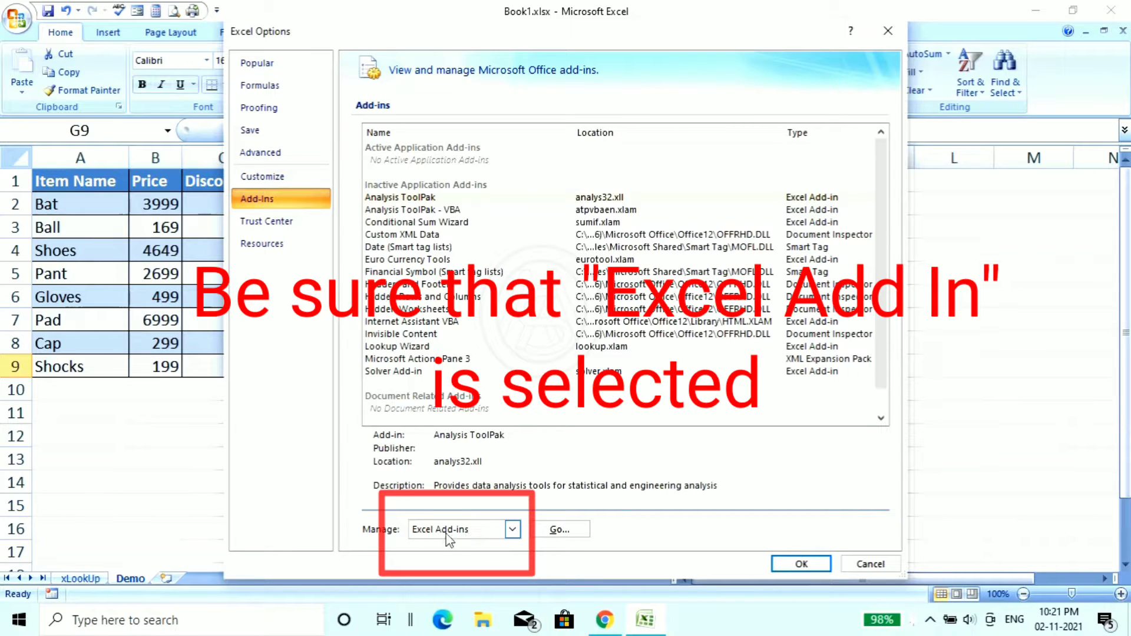
left_click(554, 531)
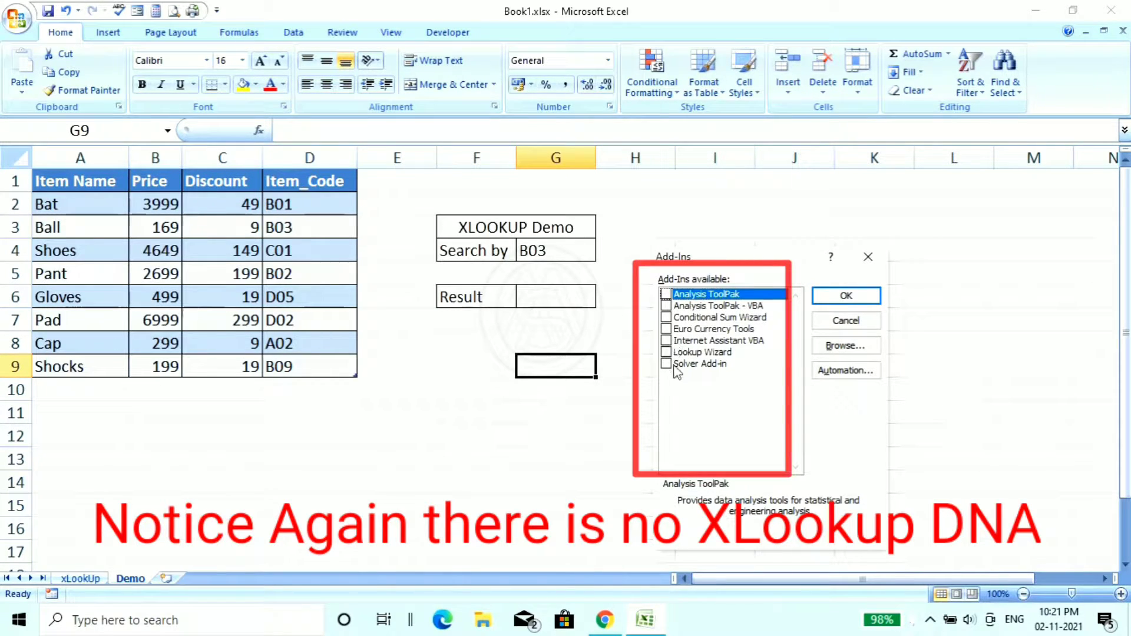
left_click(869, 258)
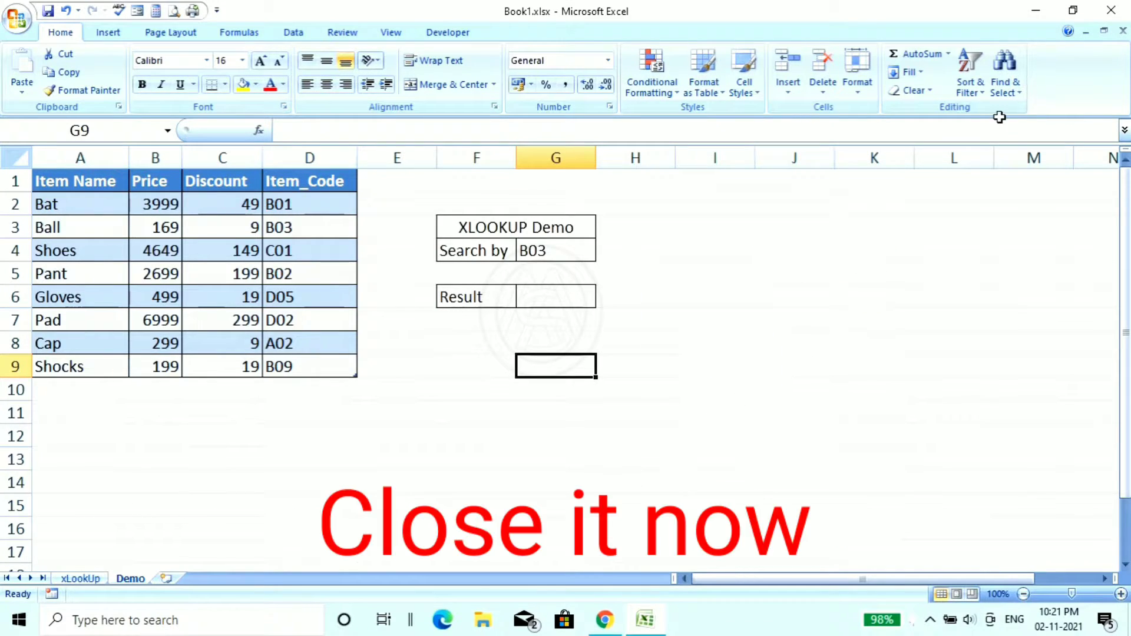
Switch to Chrome and search Google for "xfunction"
left_click(1035, 13)
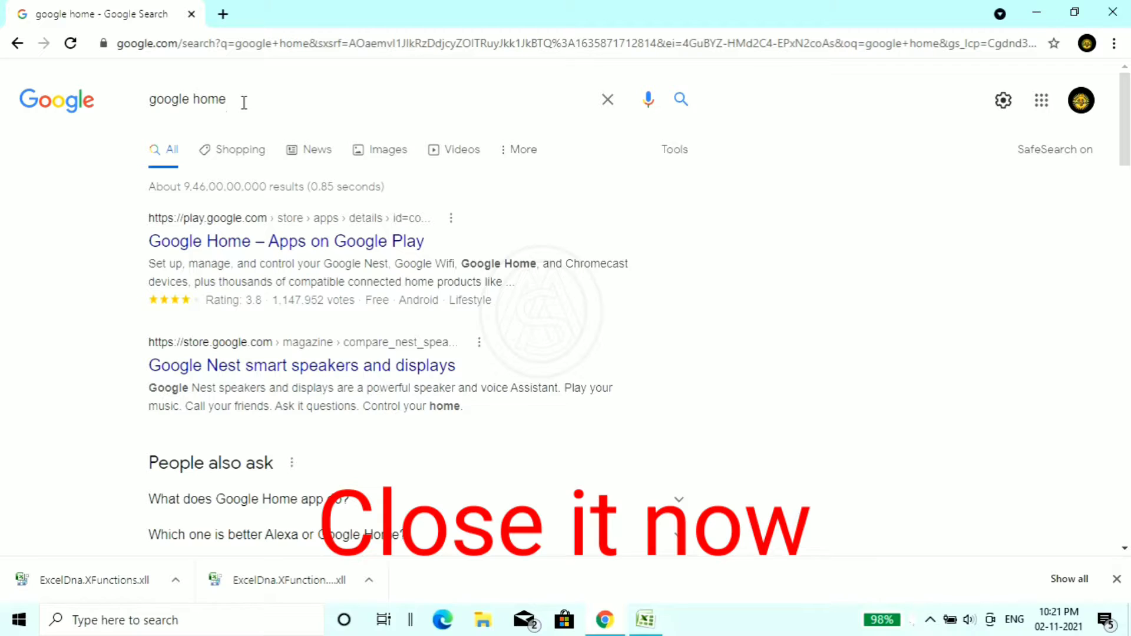
left_click(609, 114)
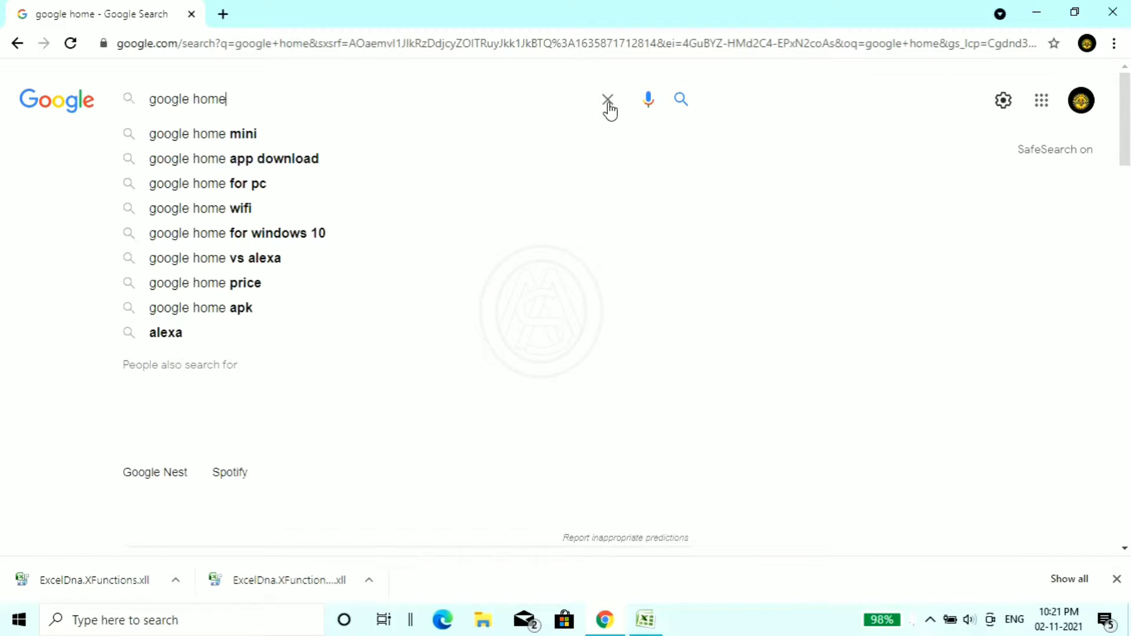
left_click(608, 100)
type("xf")
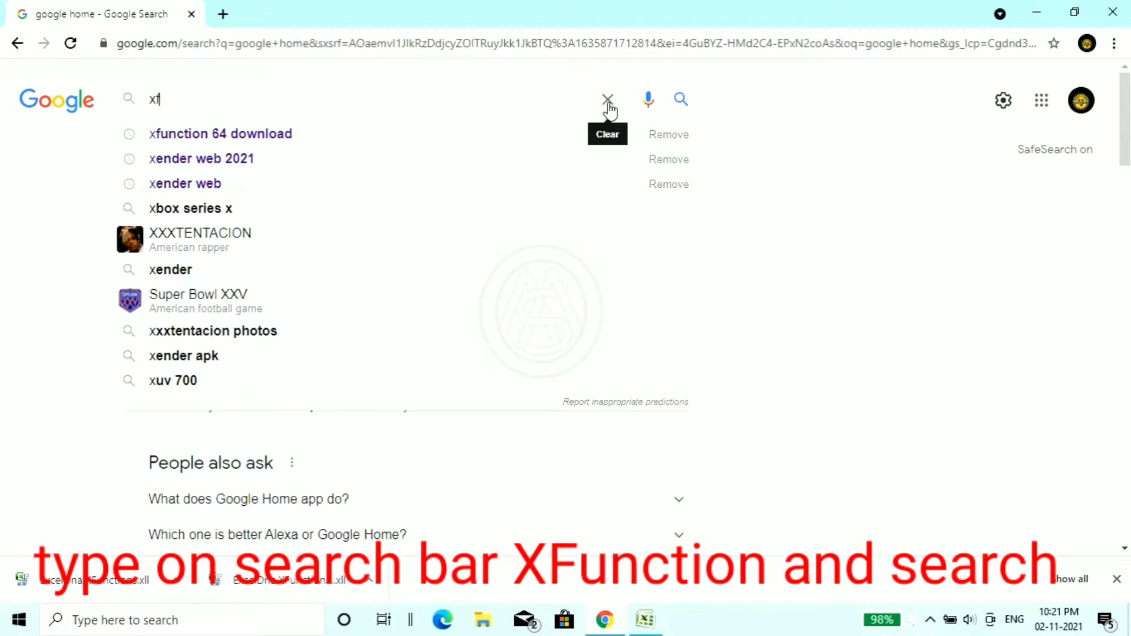
type("unction")
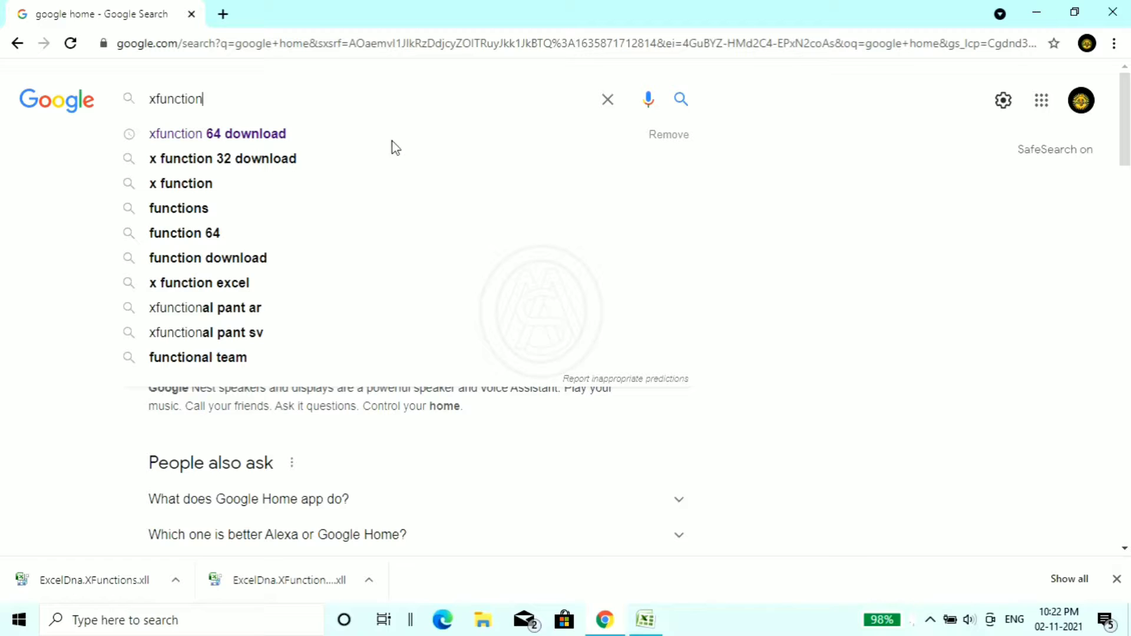
key("Return")
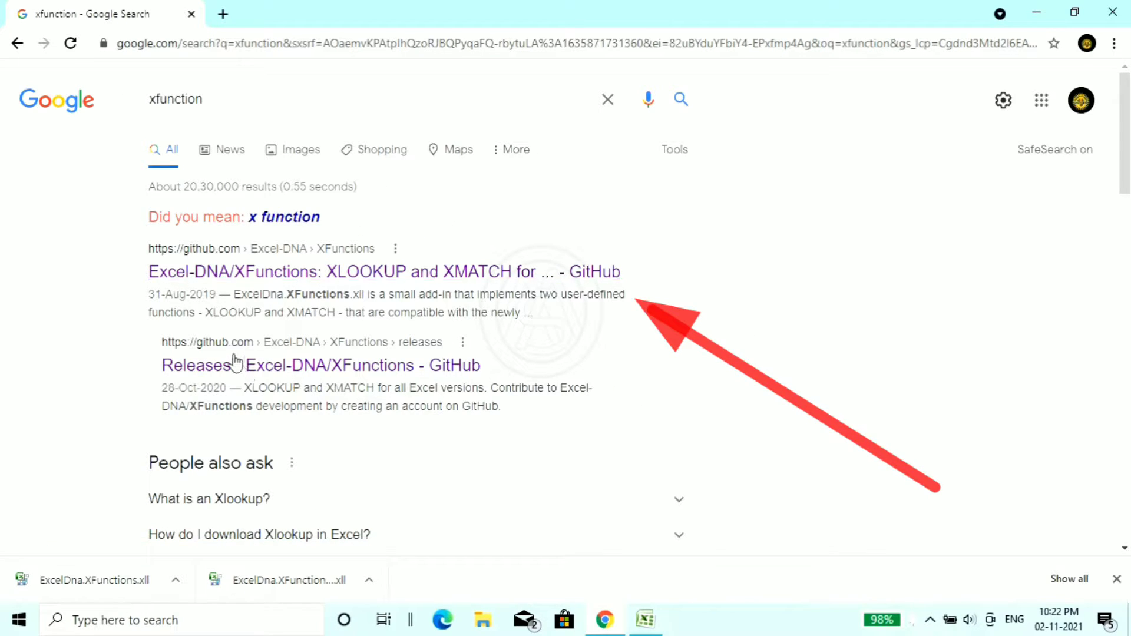
Download ExcelDna.XFunctions.xll from the v0.2-alpha release of the Excel-DNA/XFunctions repository on GitHub
left_click(343, 282)
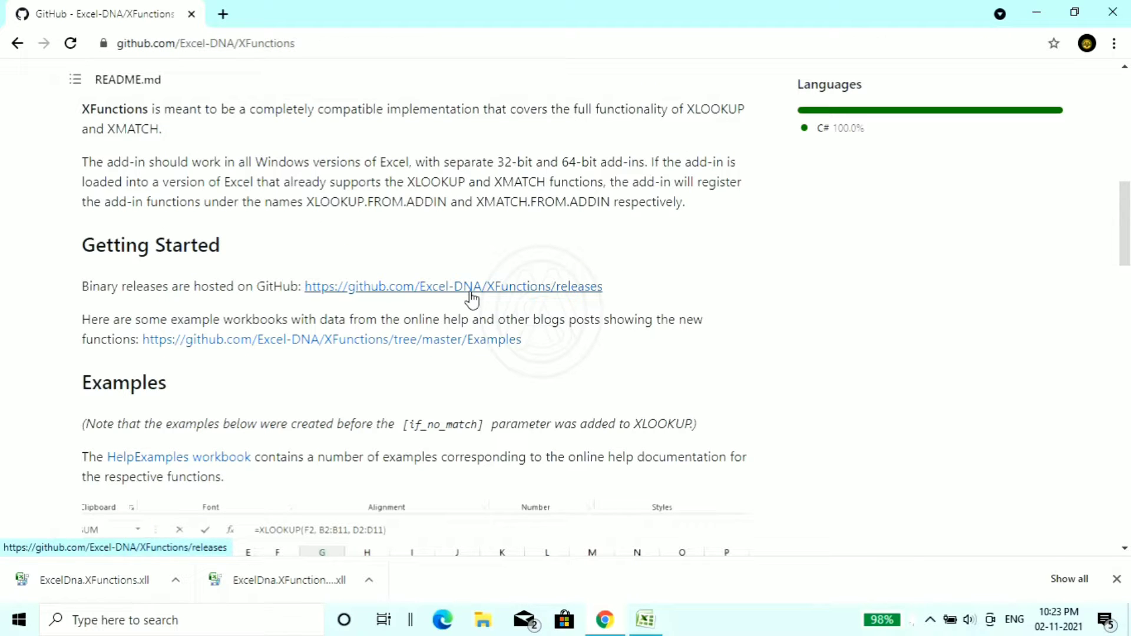
left_click(471, 294)
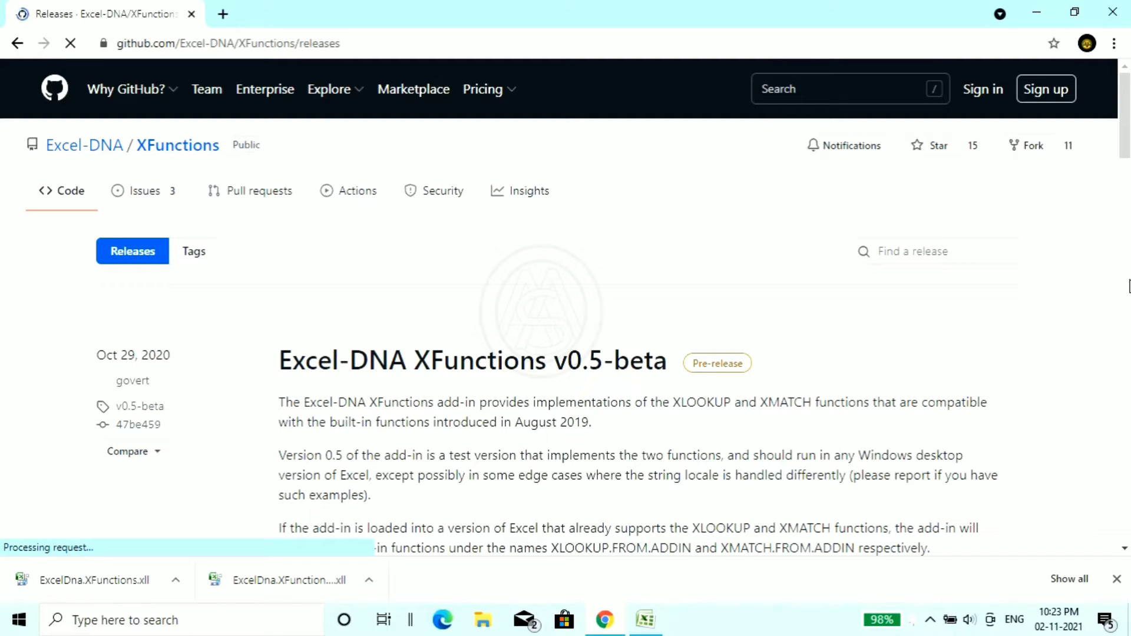
left_click_drag(1128, 127, 1123, 360)
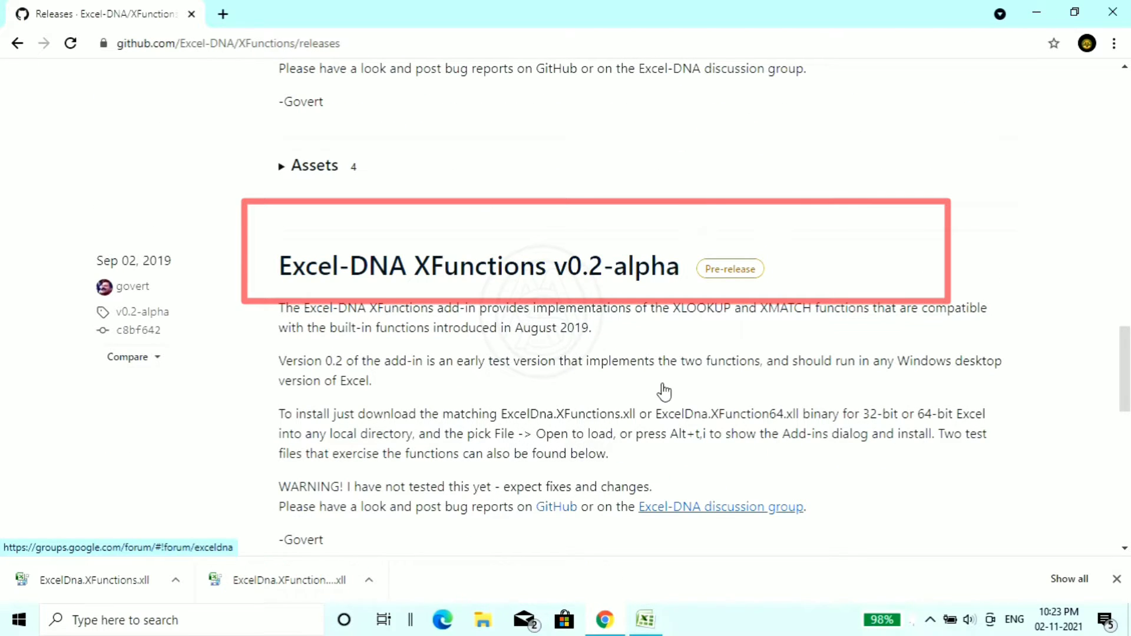
left_click(589, 272)
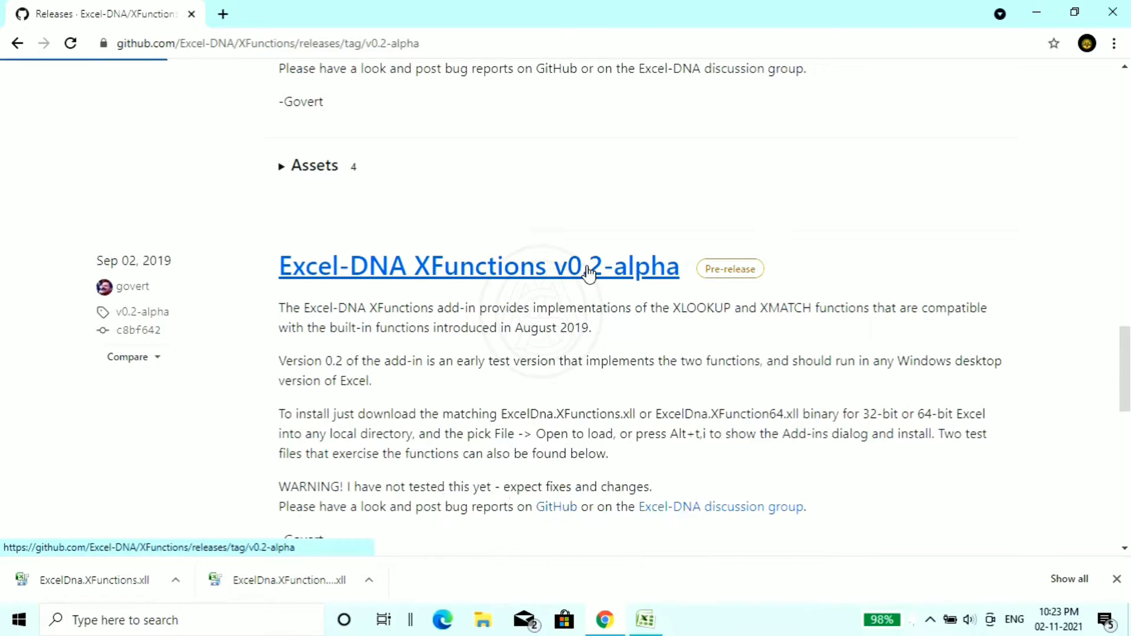
scroll(589, 283, "down", 8)
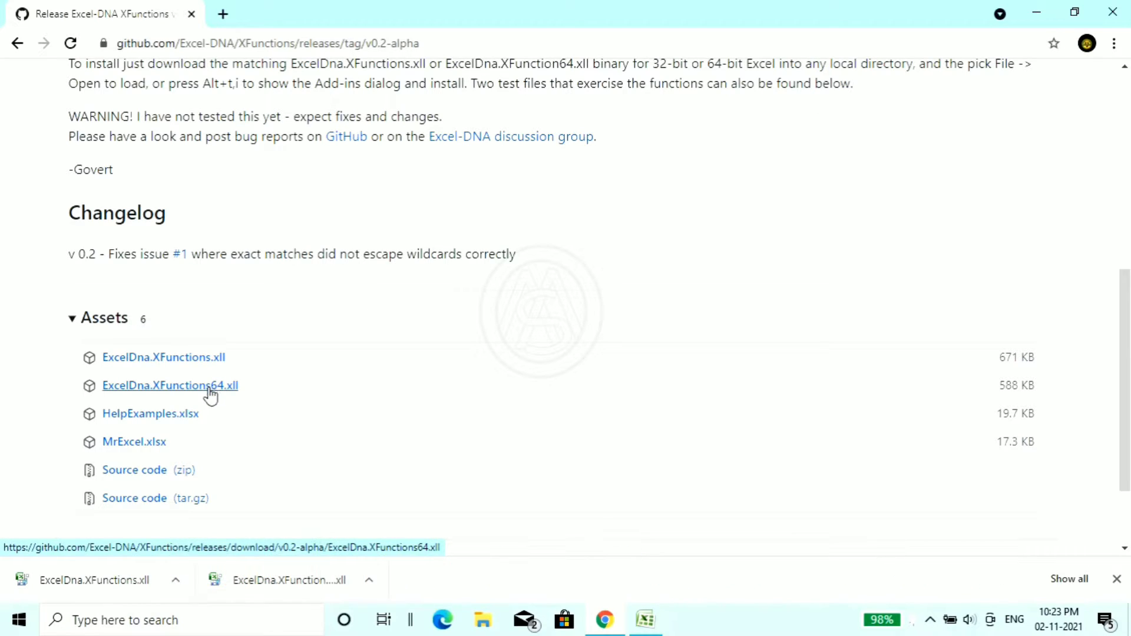
left_click(205, 359)
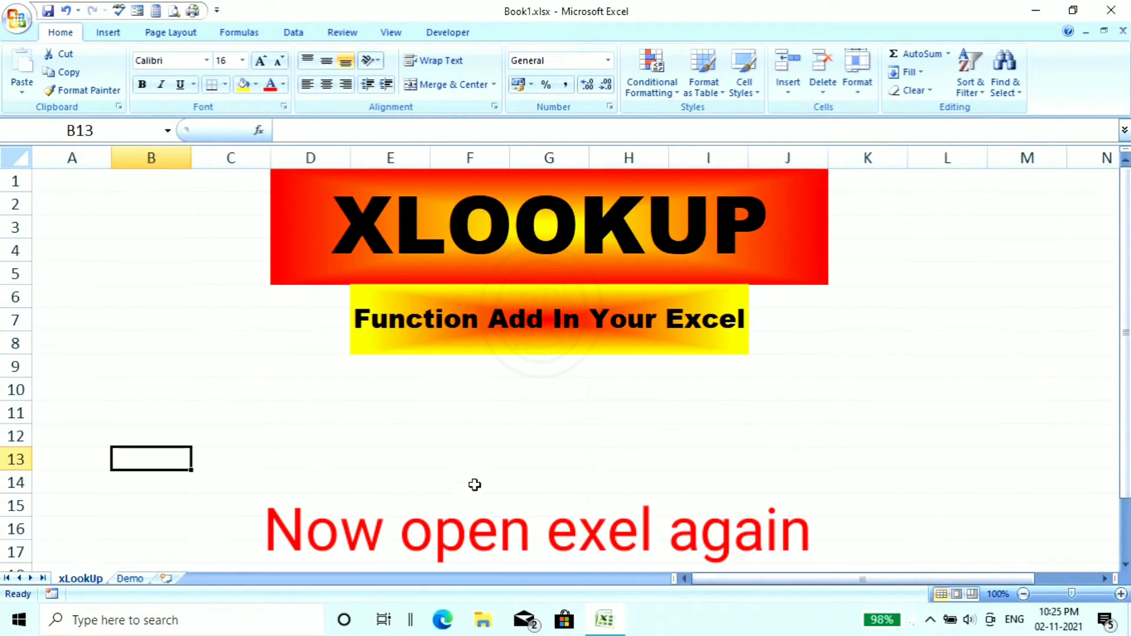
Add ExcelDna.XFunctions.xll from the Downloads folder to Excel's add-ins and enable the ExcelDna.XFunctions Add-In
left_click(359, 429)
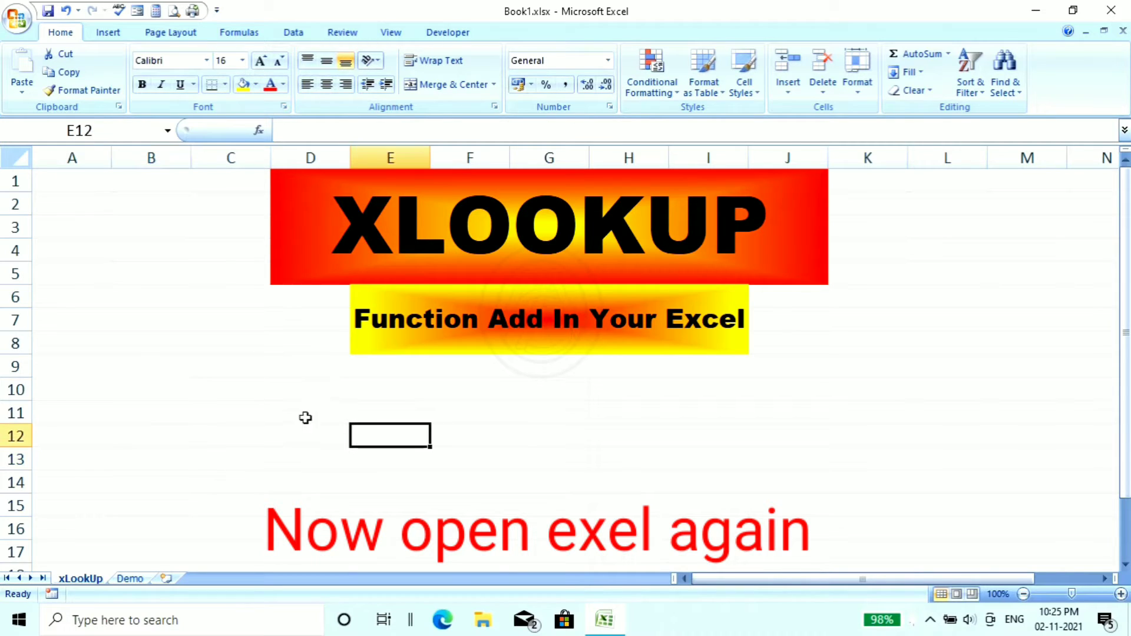
left_click(305, 418)
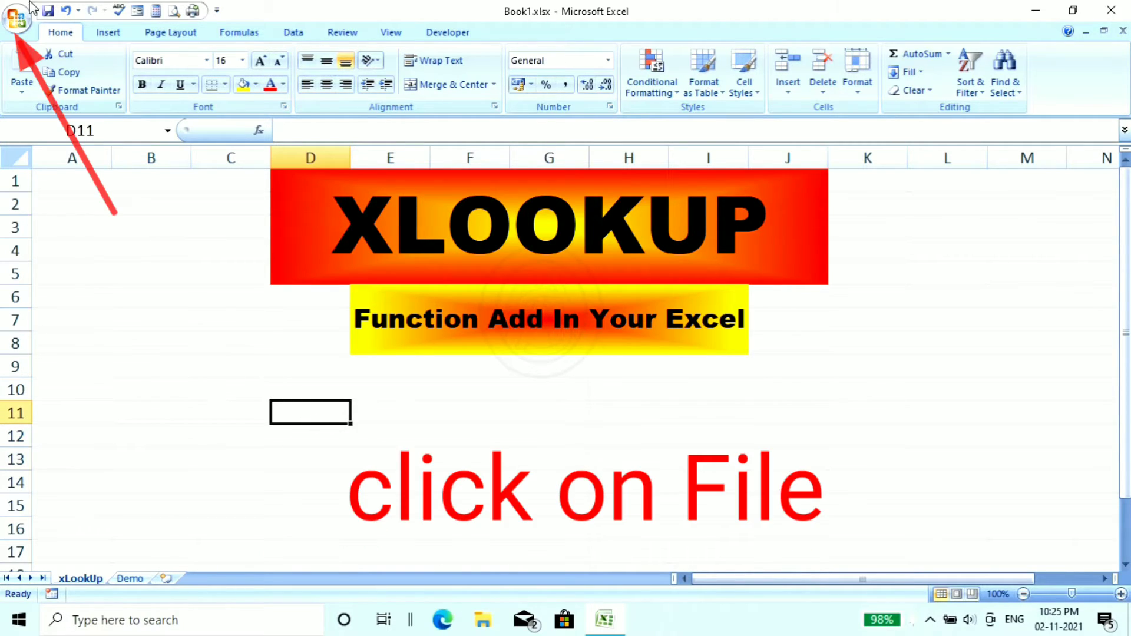
left_click(27, 29)
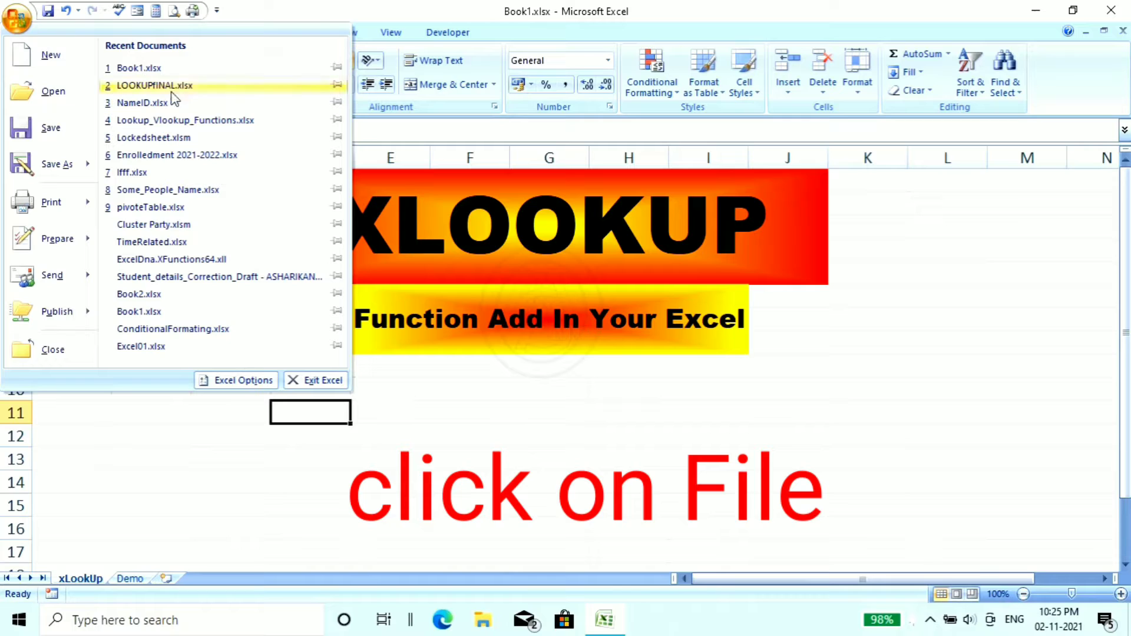
left_click(236, 380)
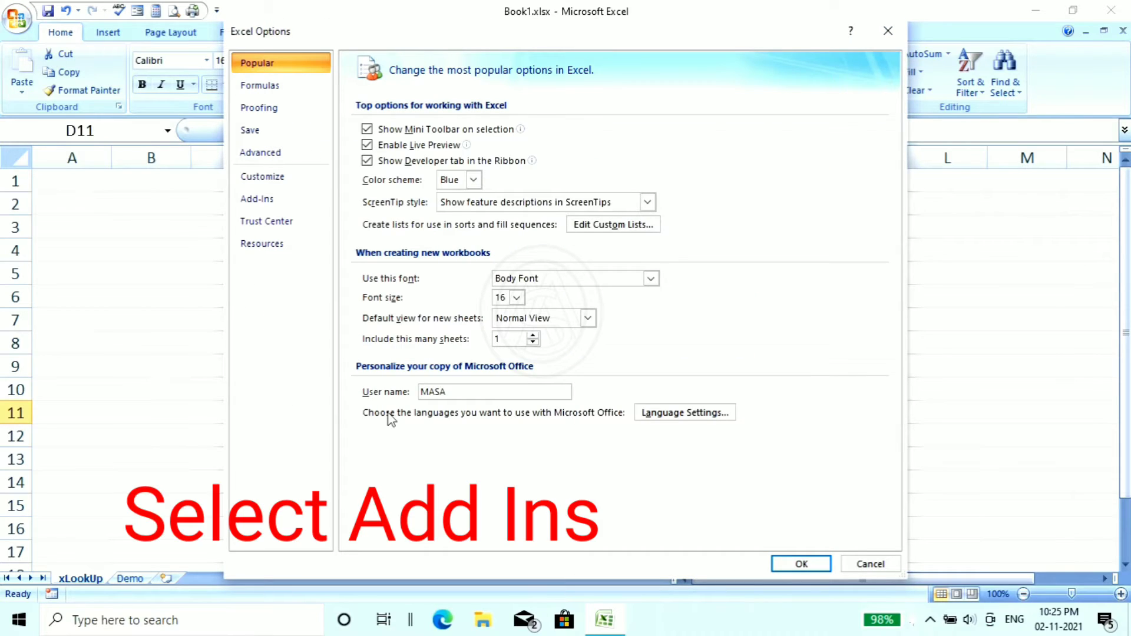
left_click(259, 201)
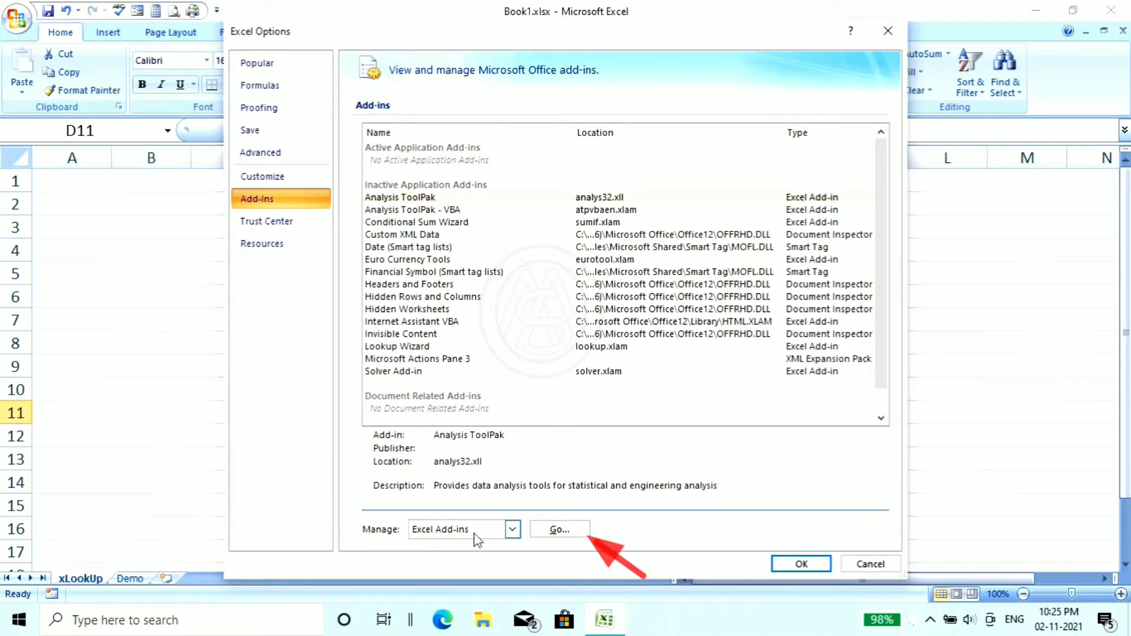
left_click(561, 531)
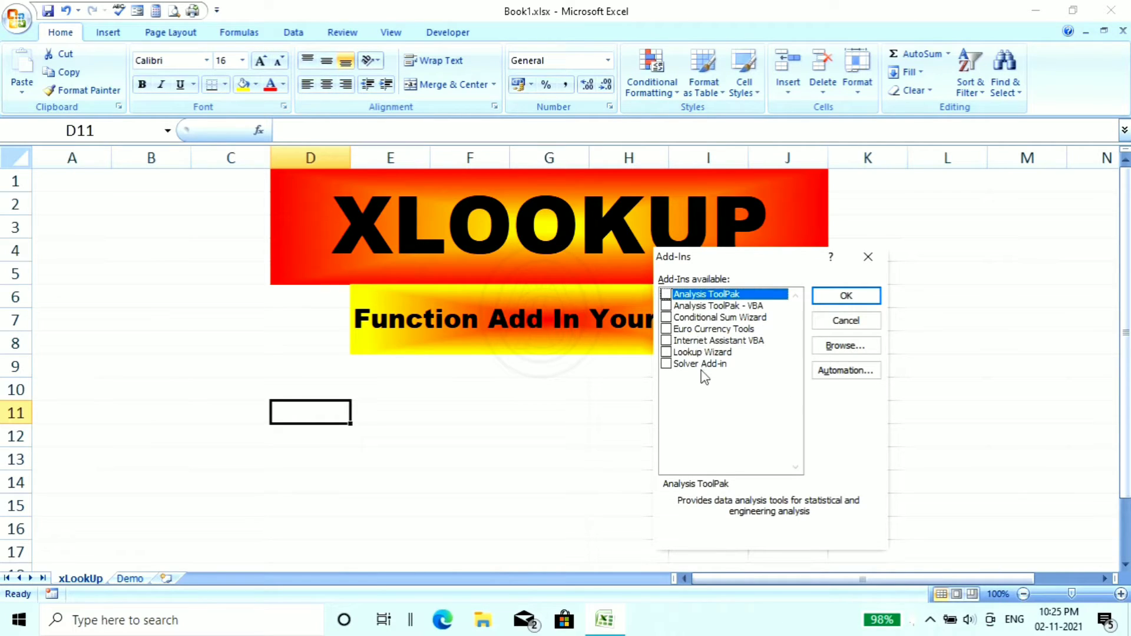
left_click(846, 353)
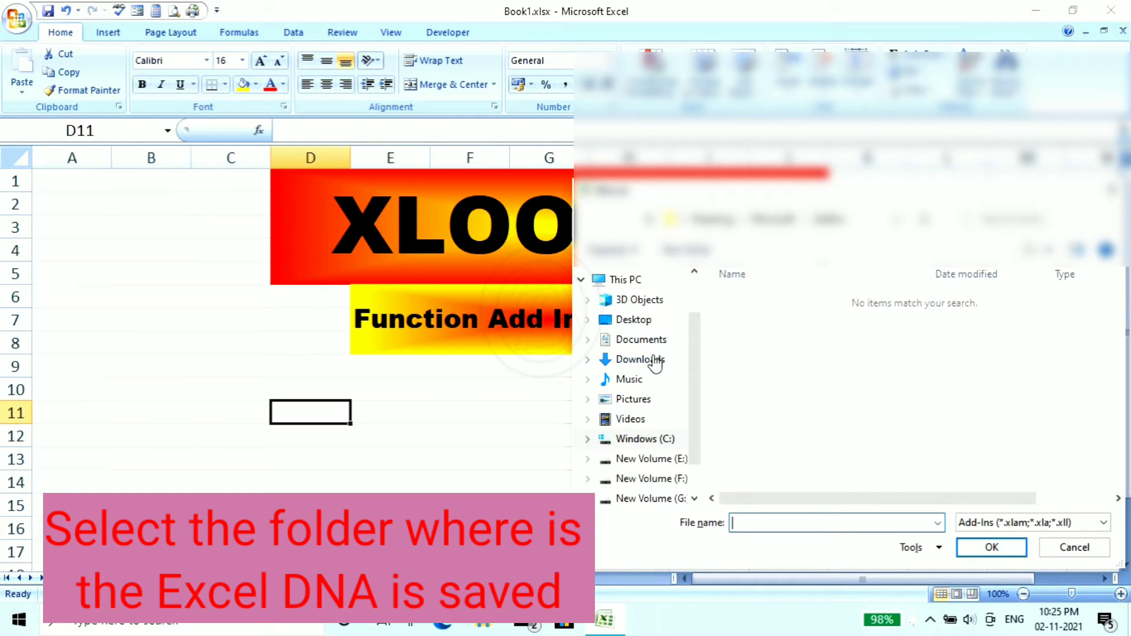
left_click(654, 358)
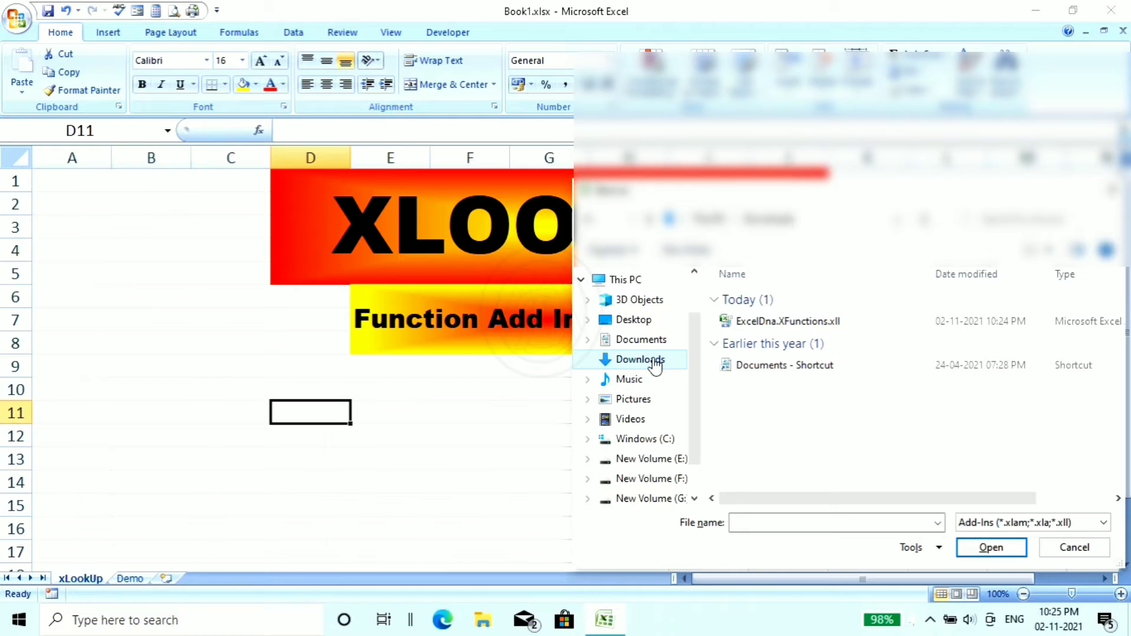
left_click(867, 325)
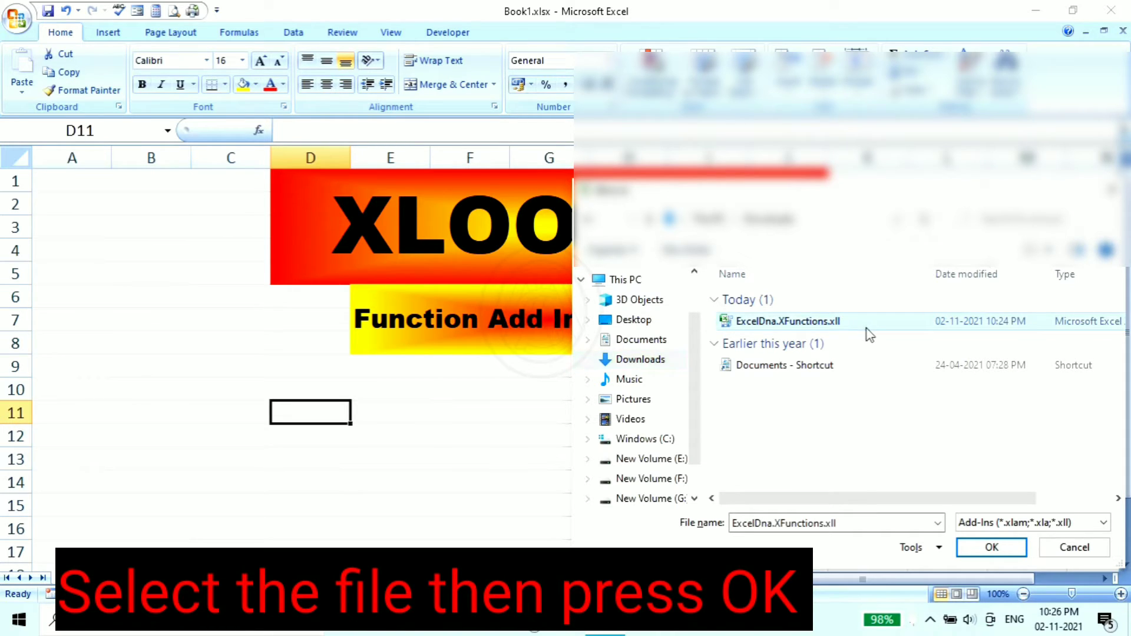
left_click(992, 547)
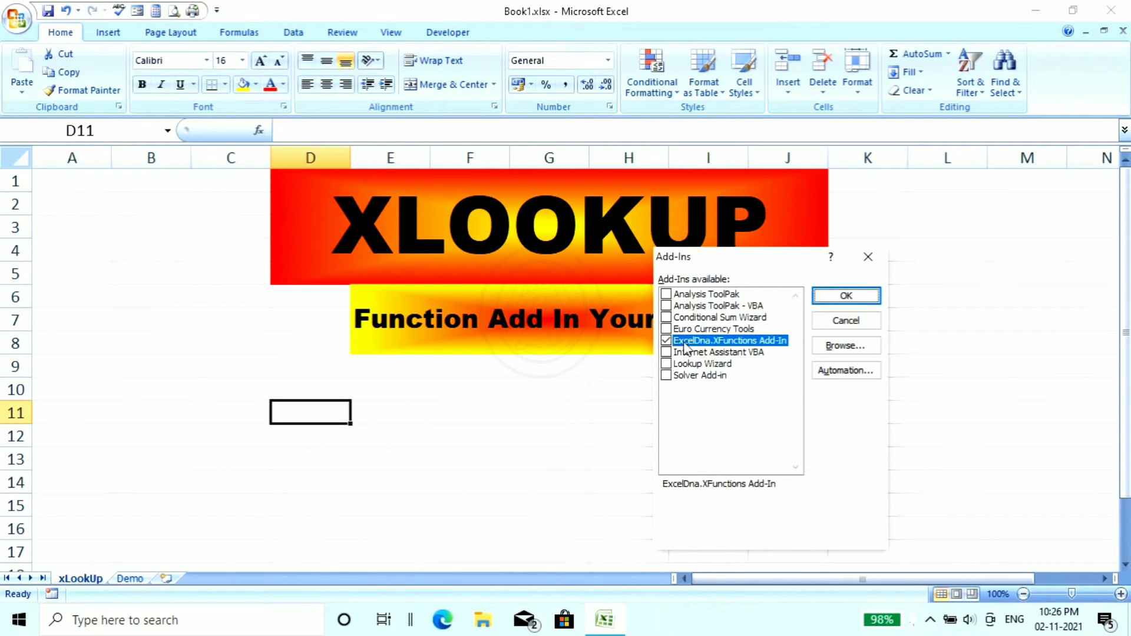
left_click(846, 297)
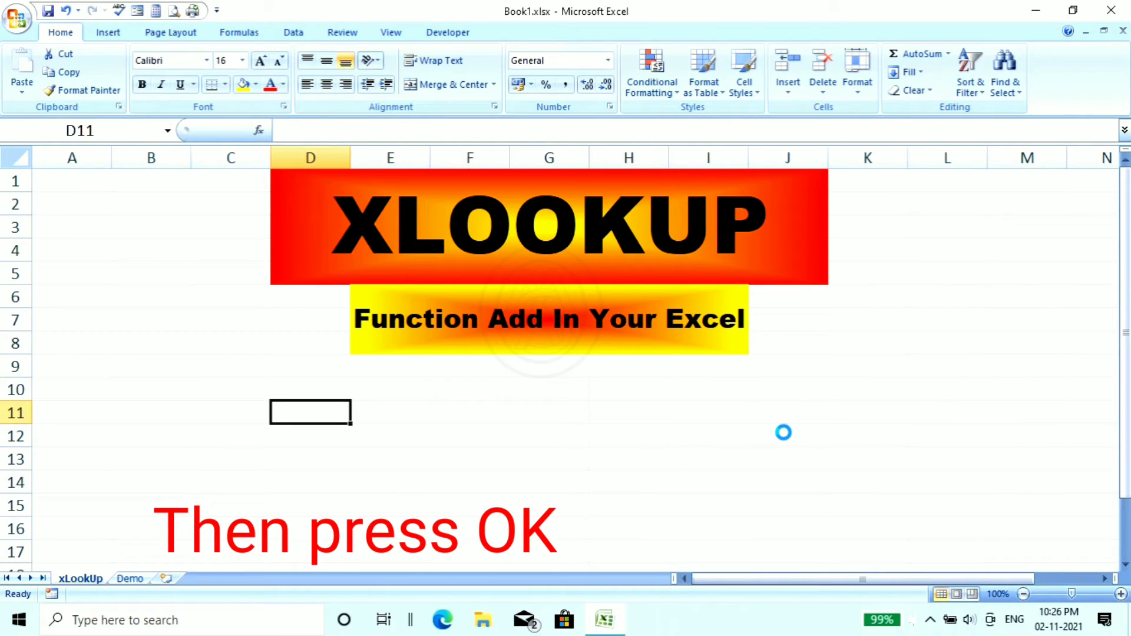
Check whether XLOOKUP is offered as a function by starting a formula in cell C12, and discard the entry
left_click(287, 464)
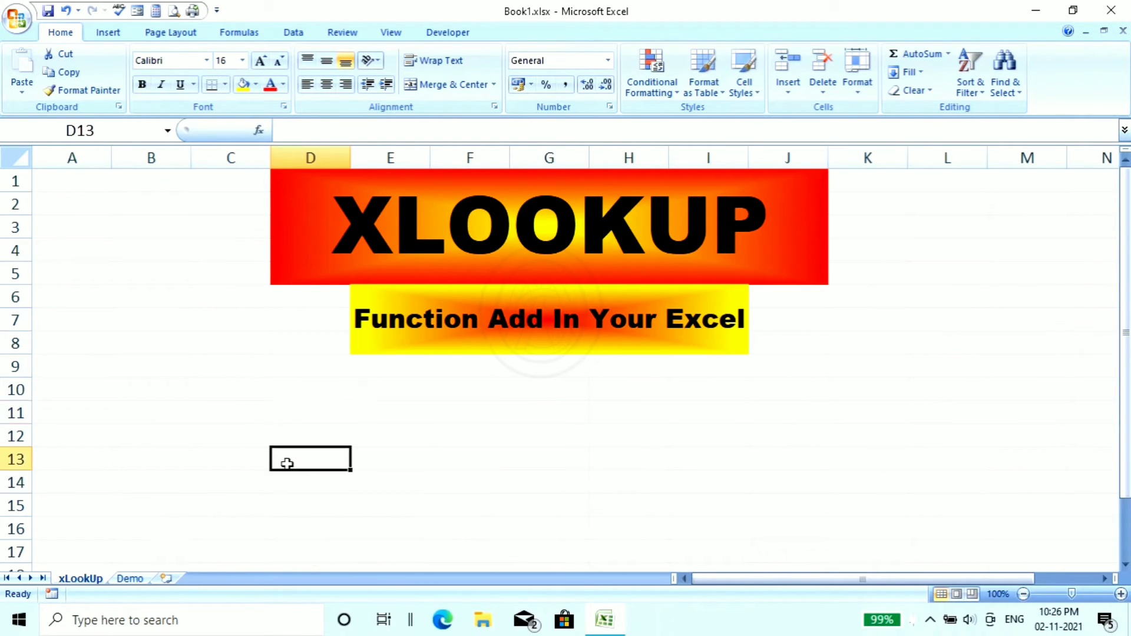
left_click(243, 429)
type("=")
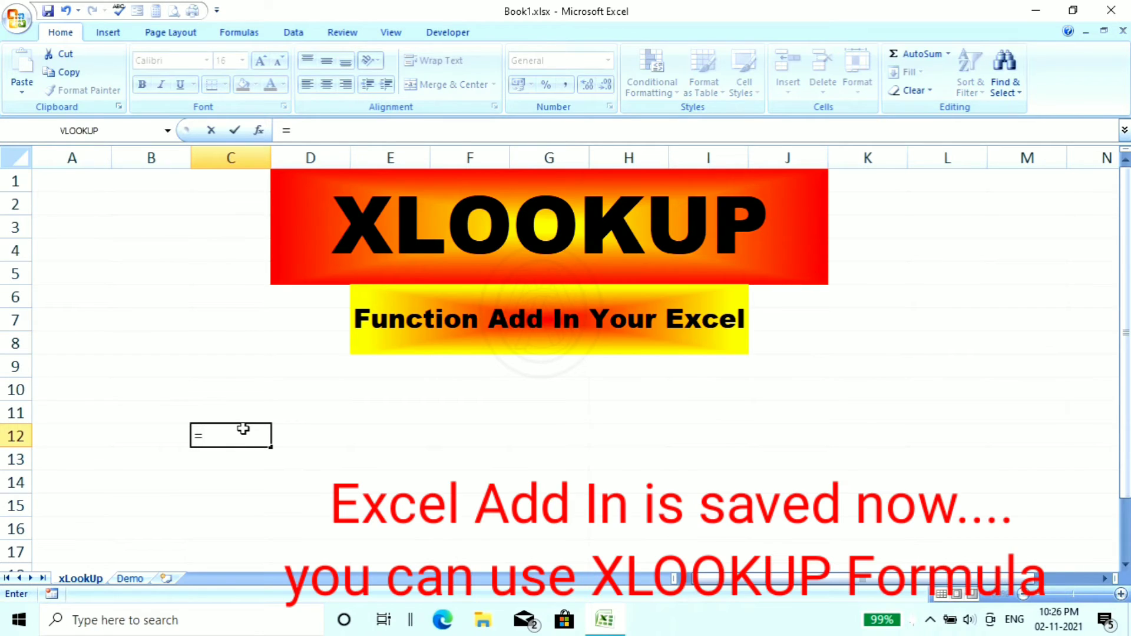
type("x")
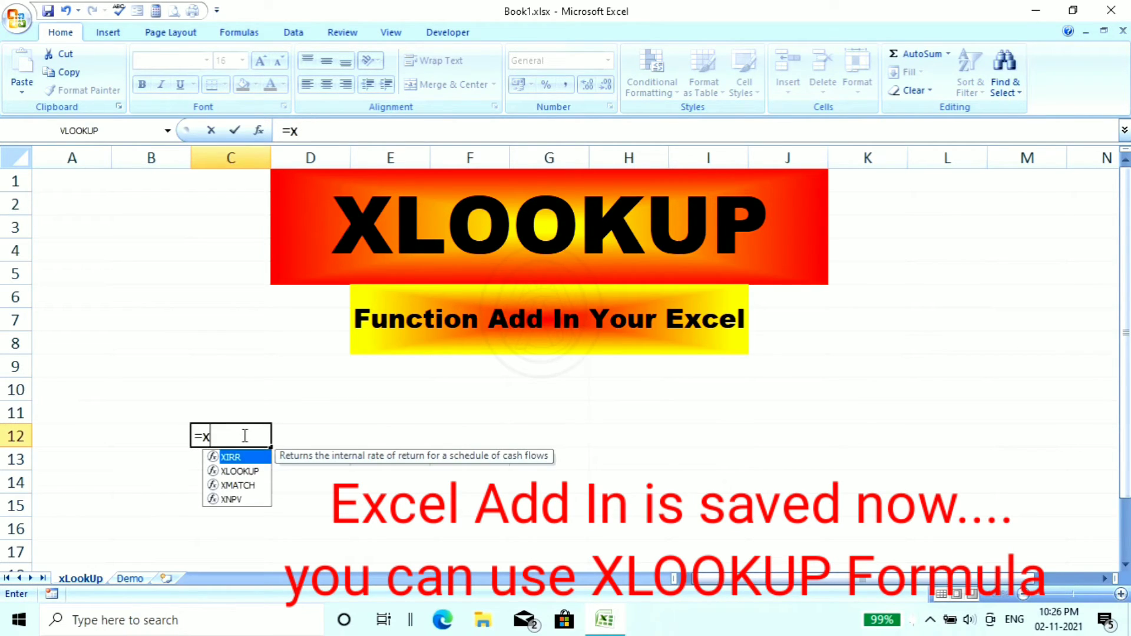
type("loo")
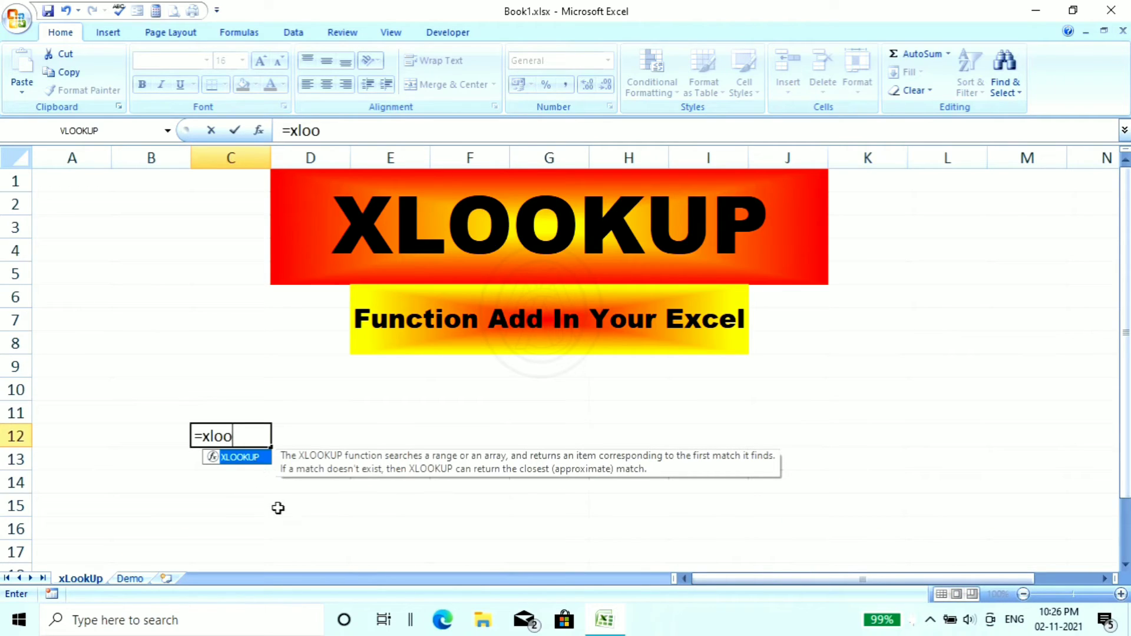
key("BackSpace")
key("BackSpace")
key("BackSpace")
key("BackSpace")
key("BackSpace")
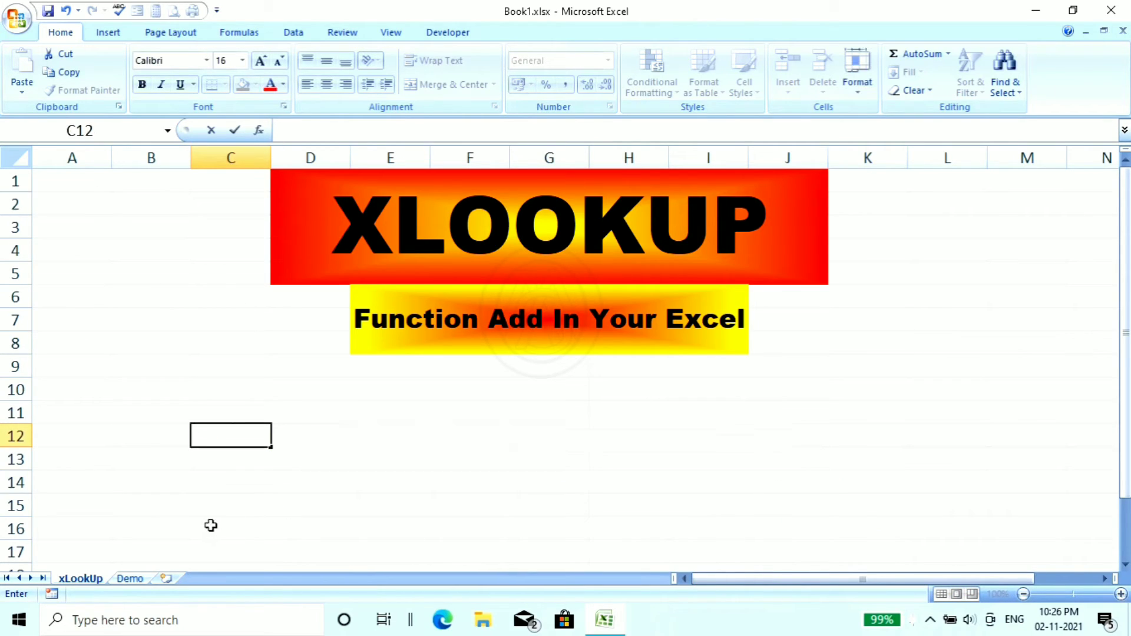
left_click(213, 525)
Enter =XLOOKUP(G4,Table1[Item_Code],Table1[Price]) in the Result cell G6 of the Demo sheet
left_click(130, 579)
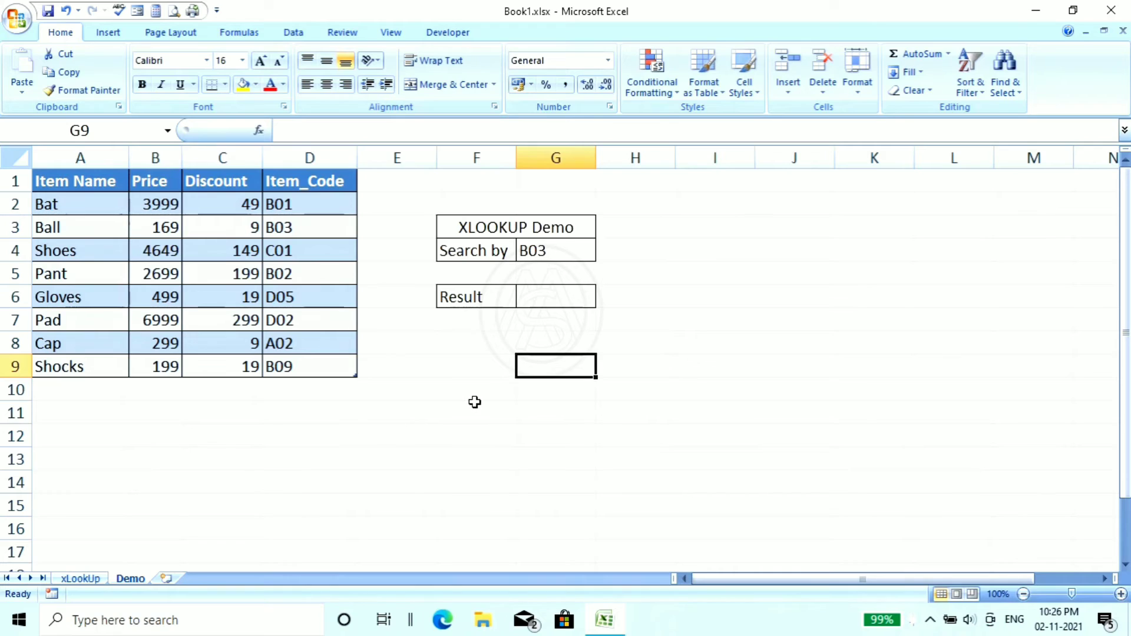
left_click(555, 251)
left_click(530, 344)
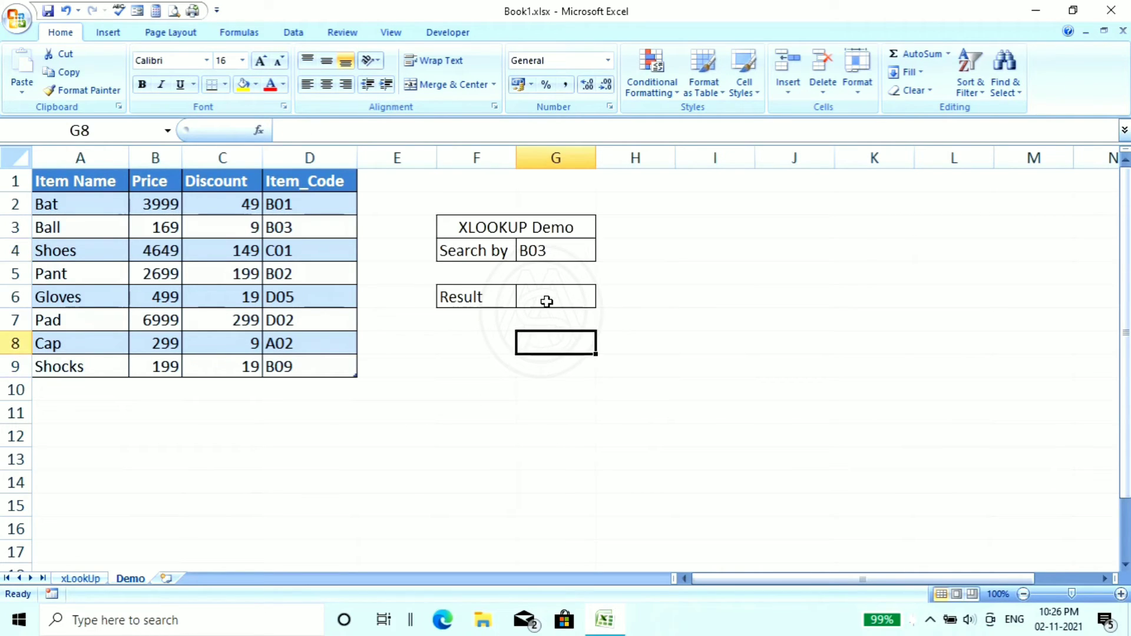
left_click(545, 299)
type("=")
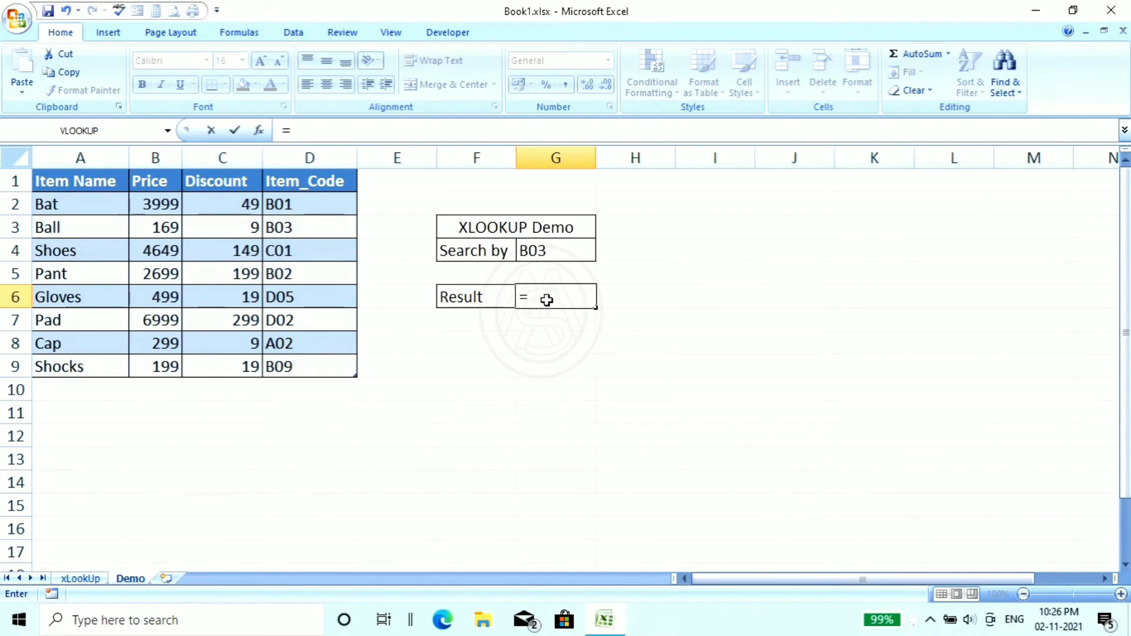
type("xloo")
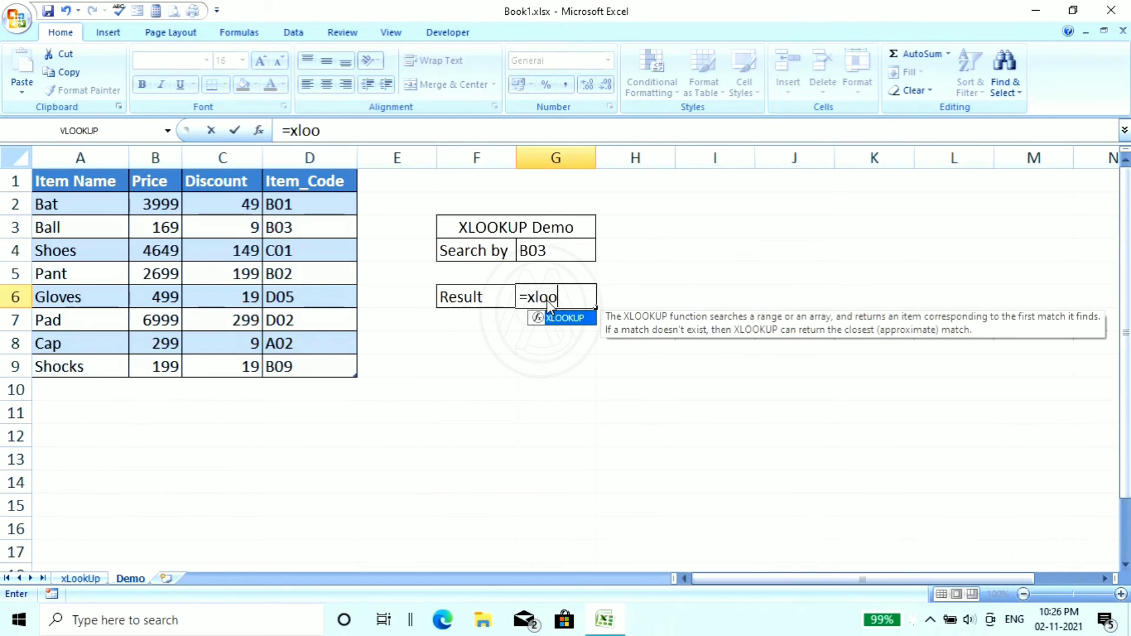
type("kup(")
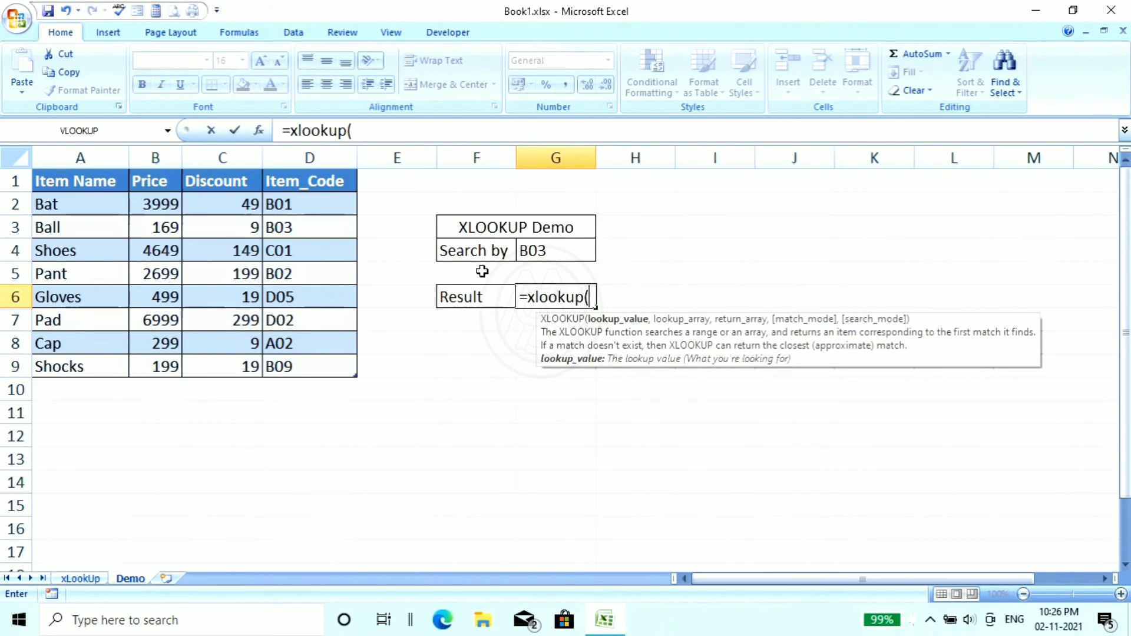
left_click(558, 250)
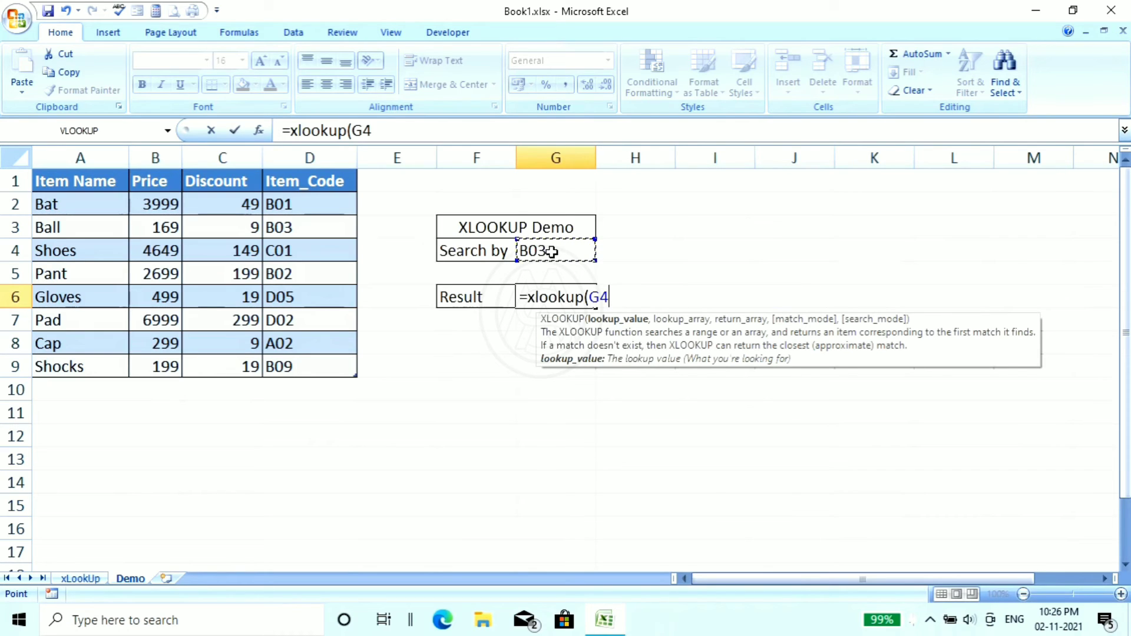
type(",")
left_click(309, 200)
left_click_drag(310, 198, 352, 362)
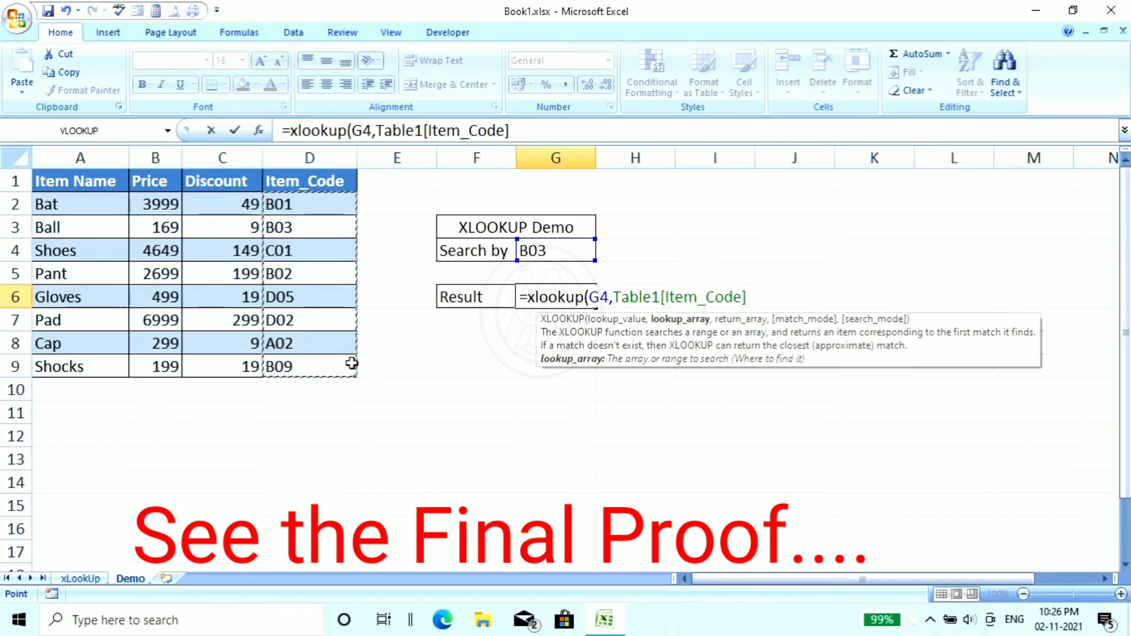
type(",")
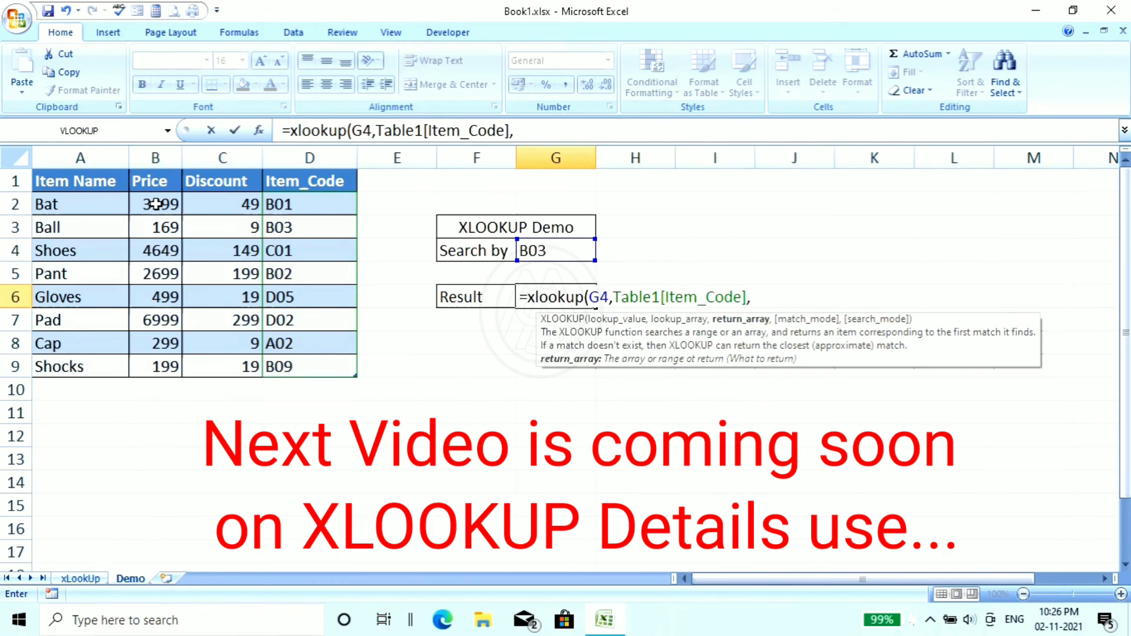
left_click_drag(155, 204, 176, 360)
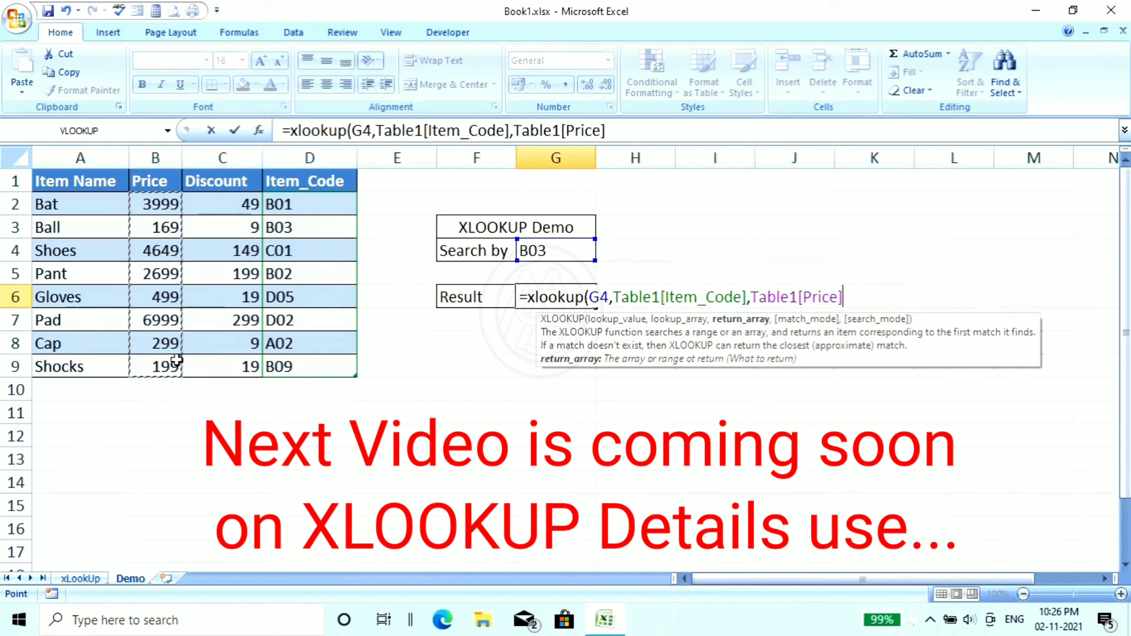
type(")")
key("Return")
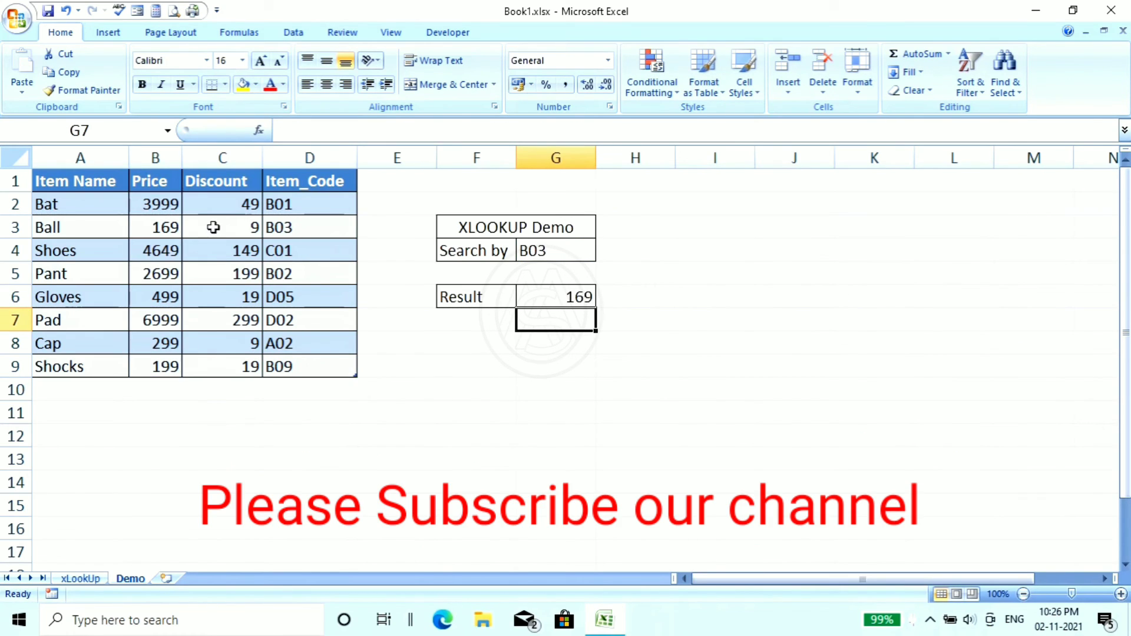
Compare the XLOOKUP result with the price in the table row for item code B03
left_click(16, 230)
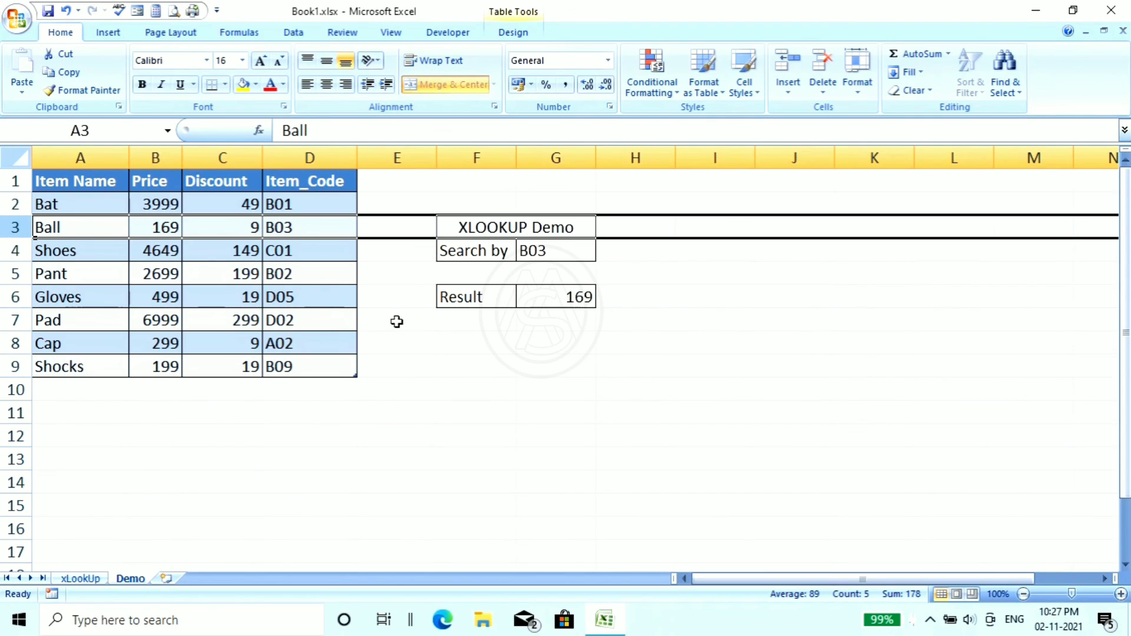
left_click(397, 321)
left_click_drag(68, 227, 260, 227)
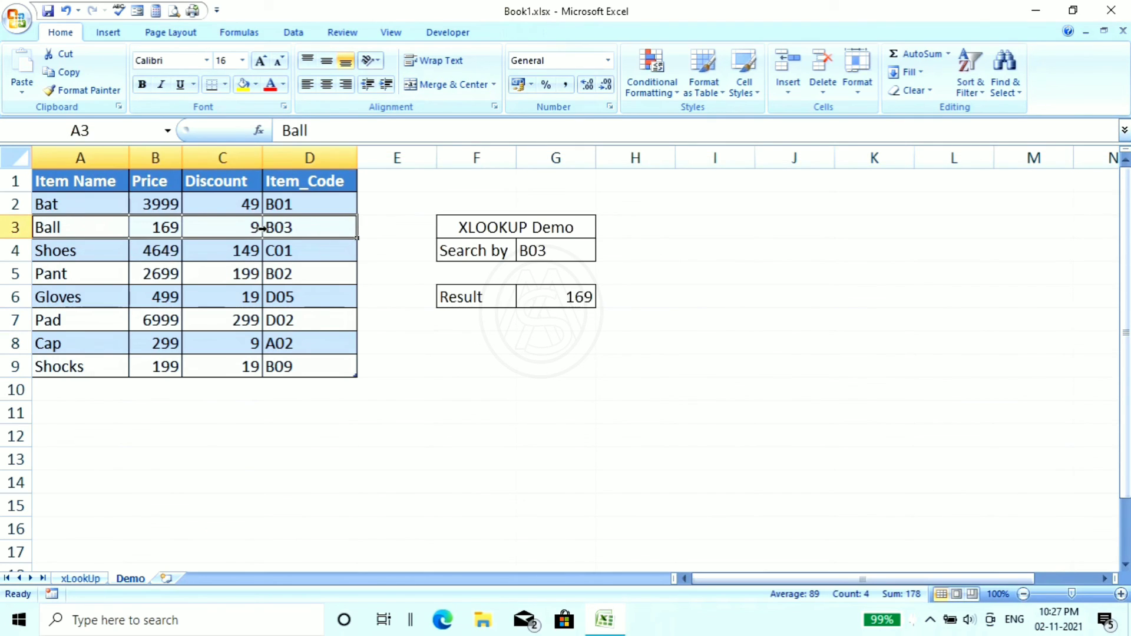
left_click(584, 433)
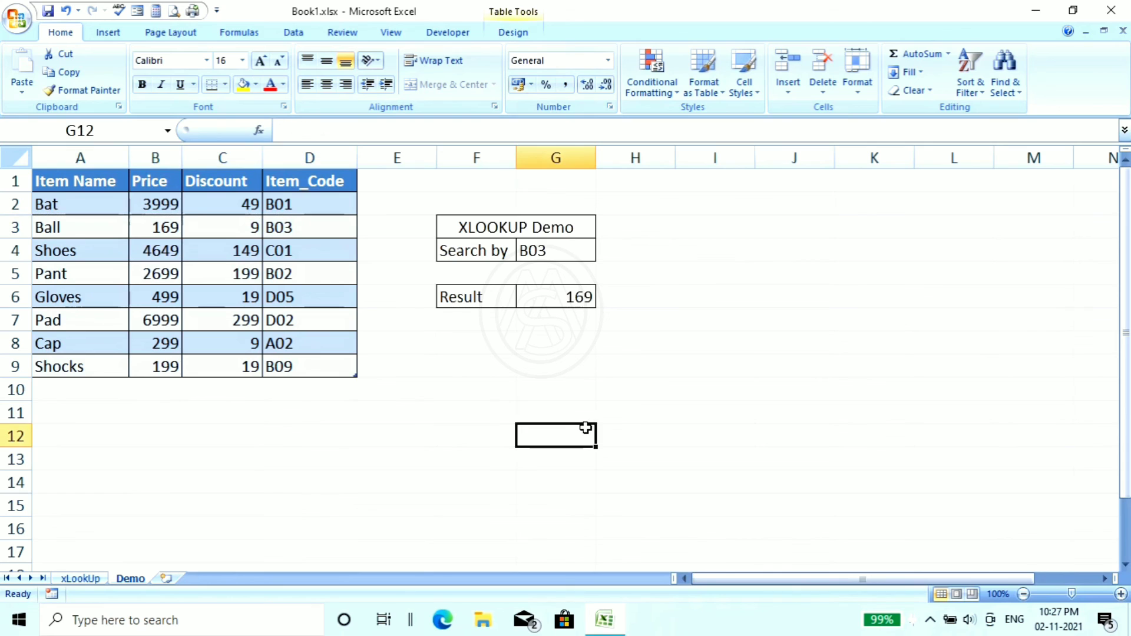